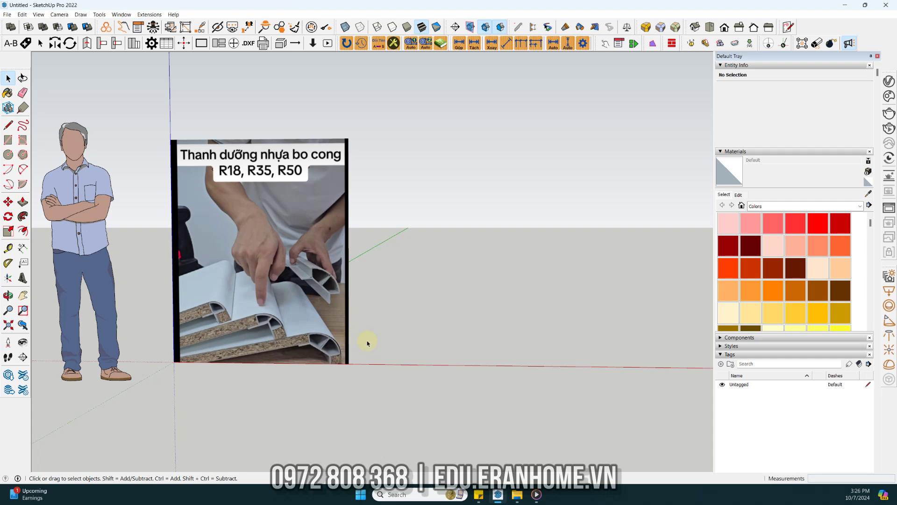
Draw an 800 mm by 2 m rectangle and push/pull it about 17 mm into a board.
scroll(363, 372, "down", 1)
middle_click_drag(356, 331, 359, 353)
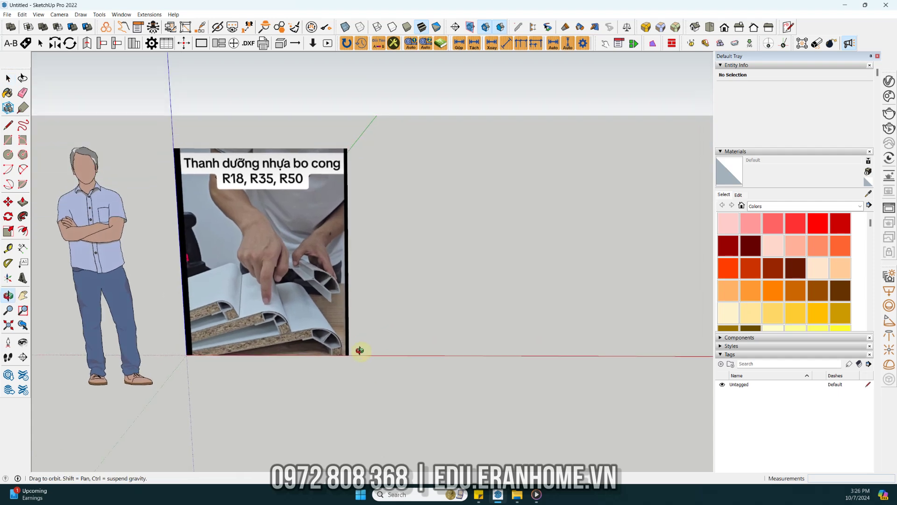
scroll(243, 318, "down", 2)
mouse_move(302, 311)
middle_mouse_down()
mouse_move(277, 311)
mouse_move(291, 351)
middle_mouse_up()
key("r")
left_click(339, 254)
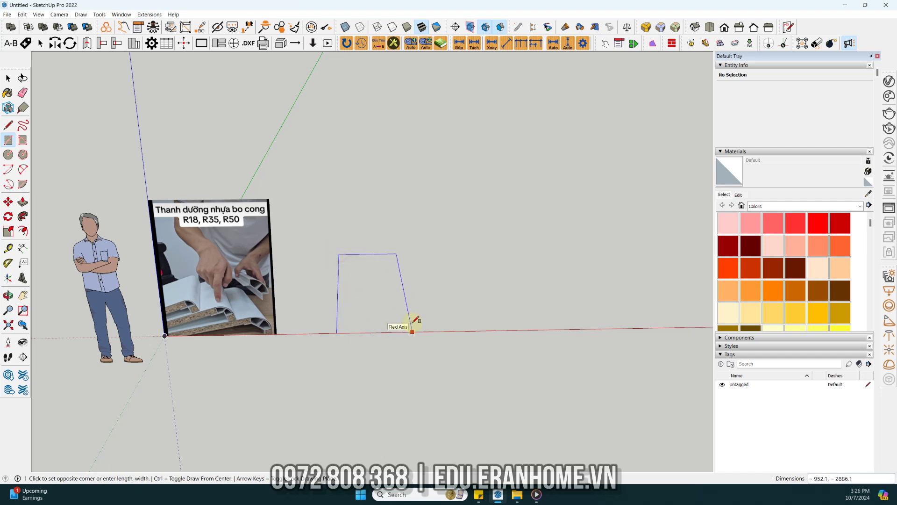
type("800,")
type("2M")
key("Return")
key("space")
key("p")
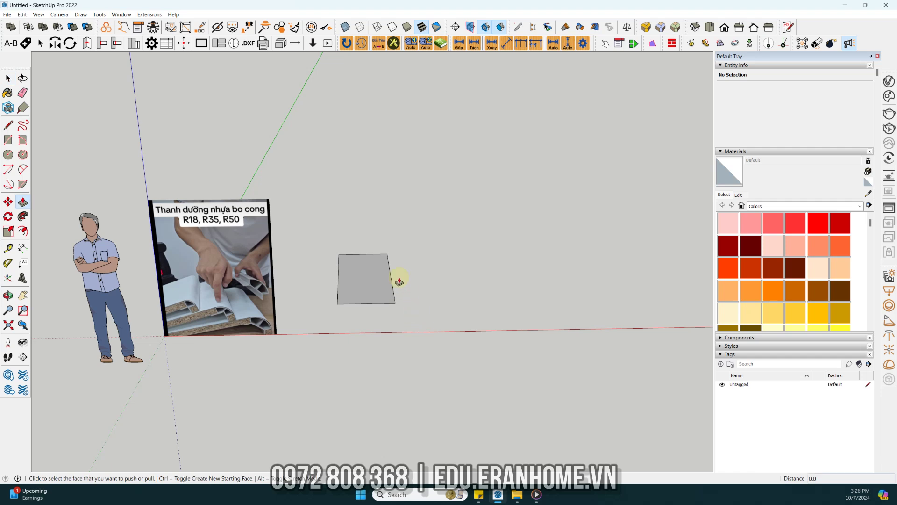
left_click(382, 290)
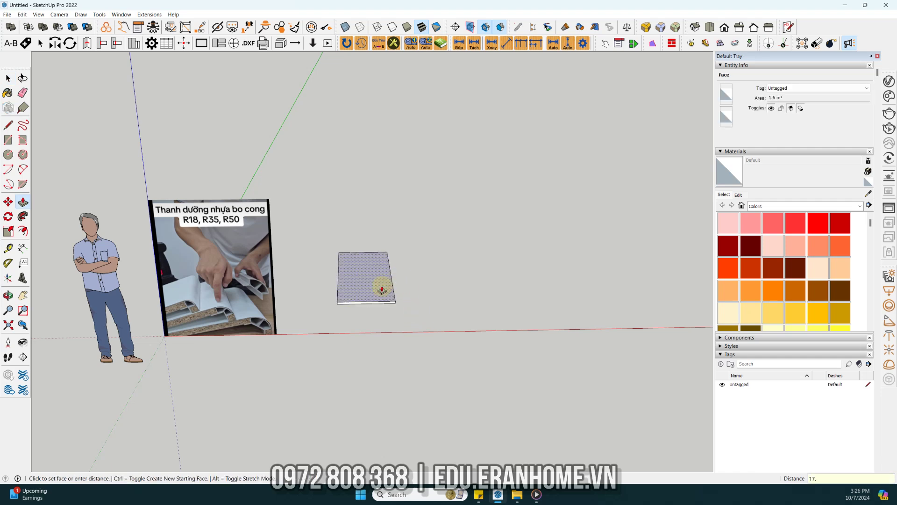
left_click(382, 290)
key("space")
Make the board a group and move it by its corner onto the red axis.
right_click(382, 288)
left_click(414, 123)
middle_click_drag(357, 203, 353, 242)
key("m")
left_click(340, 303)
left_click(308, 330)
scroll(347, 304, "up", 3)
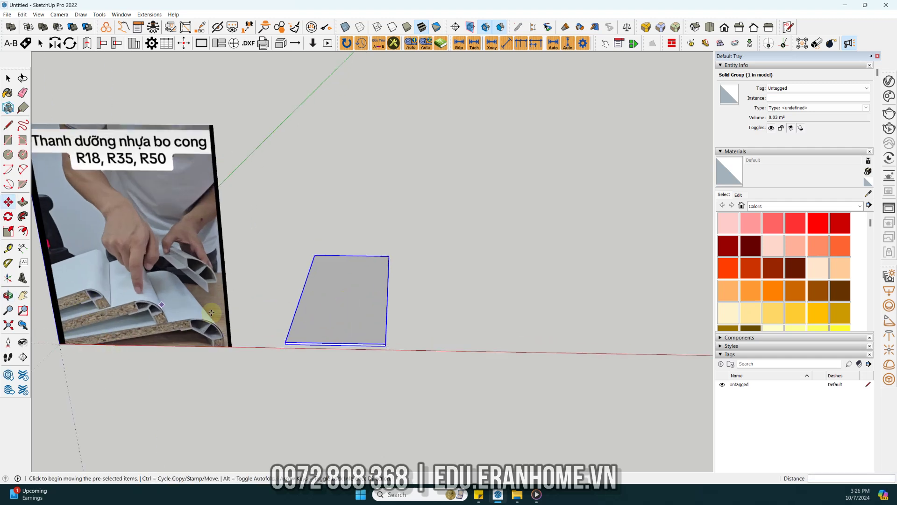
key("space")
scroll(101, 313, "up", 2)
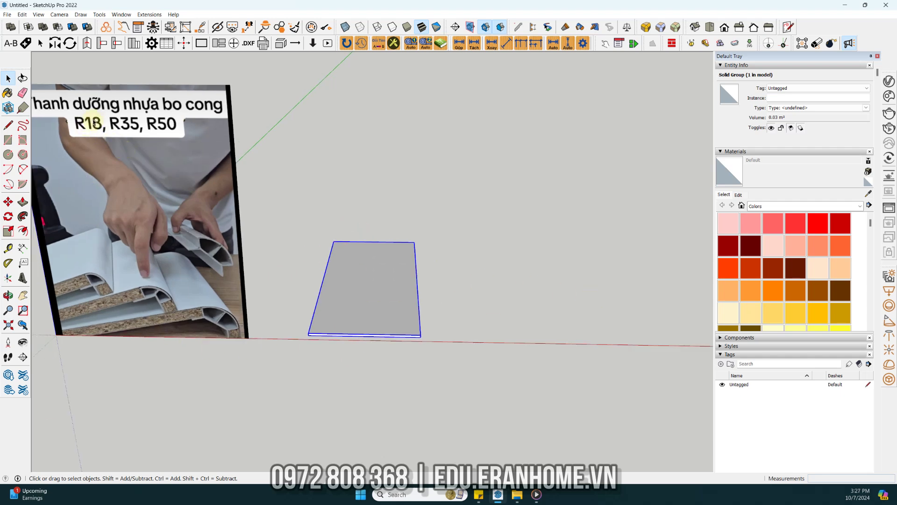
left_click_drag(122, 120, 159, 140)
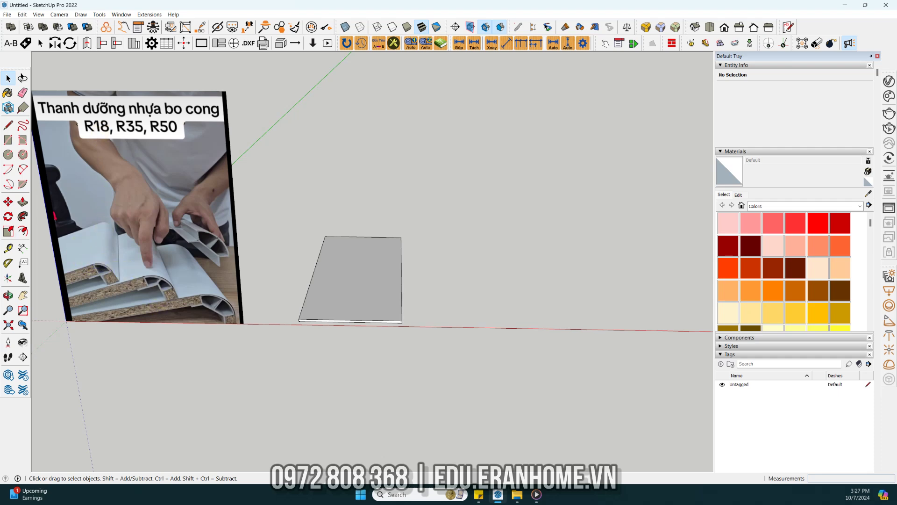
With the screen pen, mark two curved profile edges in red and start writing 18 × 3.14 below.
left_click_drag(90, 256, 124, 284)
key("ctrl+shift+p")
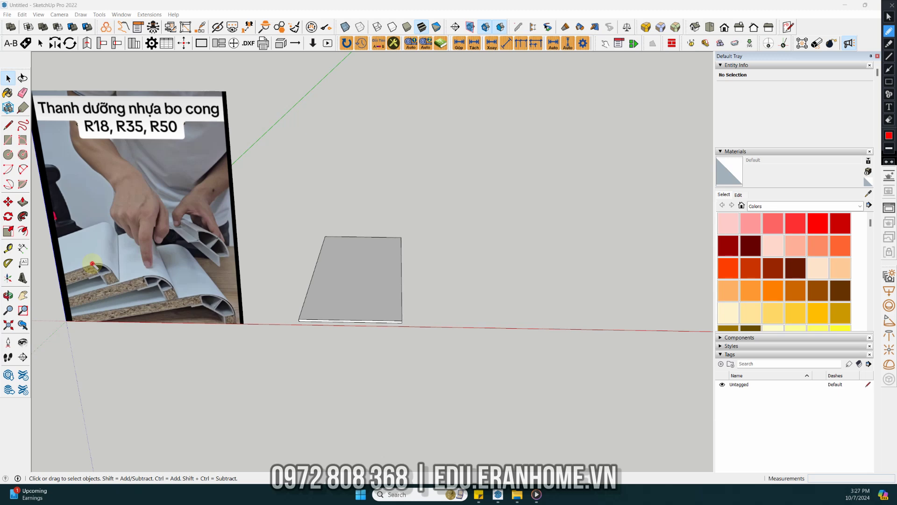
left_click_drag(92, 265, 114, 273)
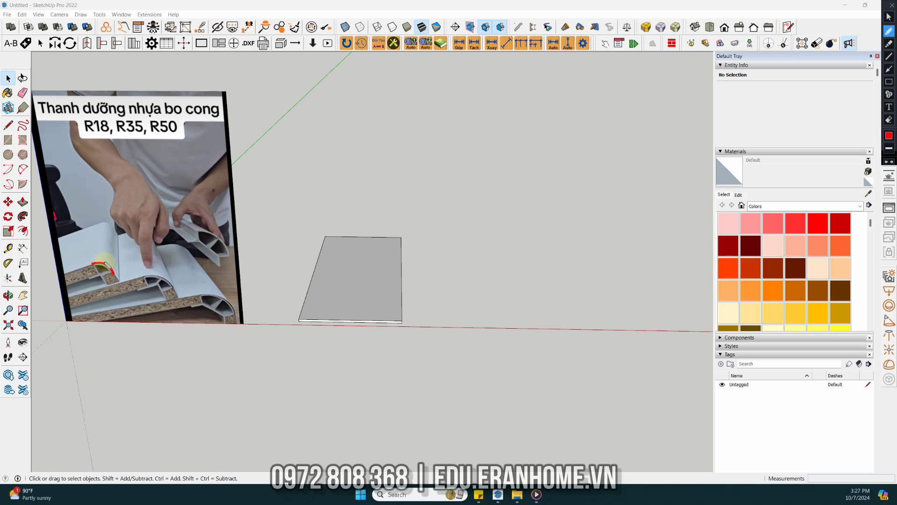
mouse_move(143, 276)
left_mouse_down()
mouse_move(217, 298)
mouse_move(236, 314)
left_mouse_up()
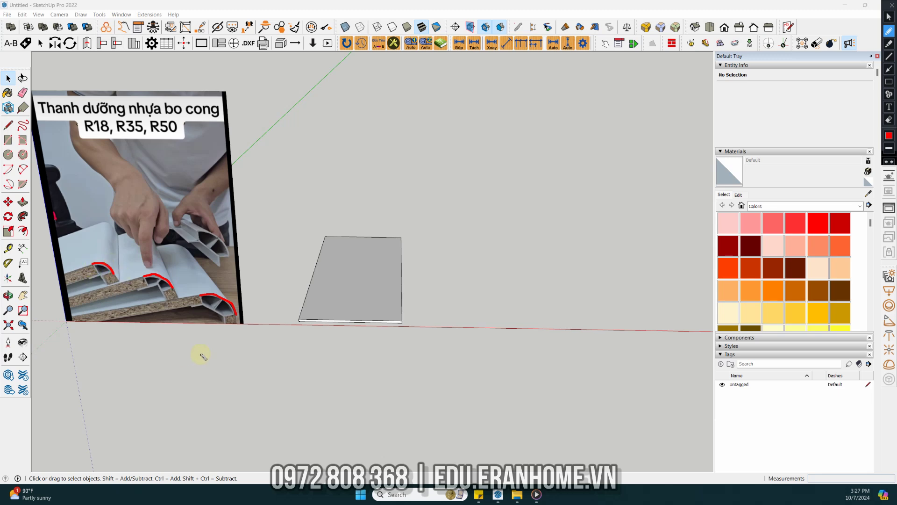
mouse_move(125, 374)
left_mouse_down()
mouse_move(129, 383)
mouse_move(143, 365)
mouse_move(151, 385)
mouse_move(159, 377)
mouse_move(156, 384)
mouse_move(212, 369)
mouse_move(209, 376)
left_mouse_up()
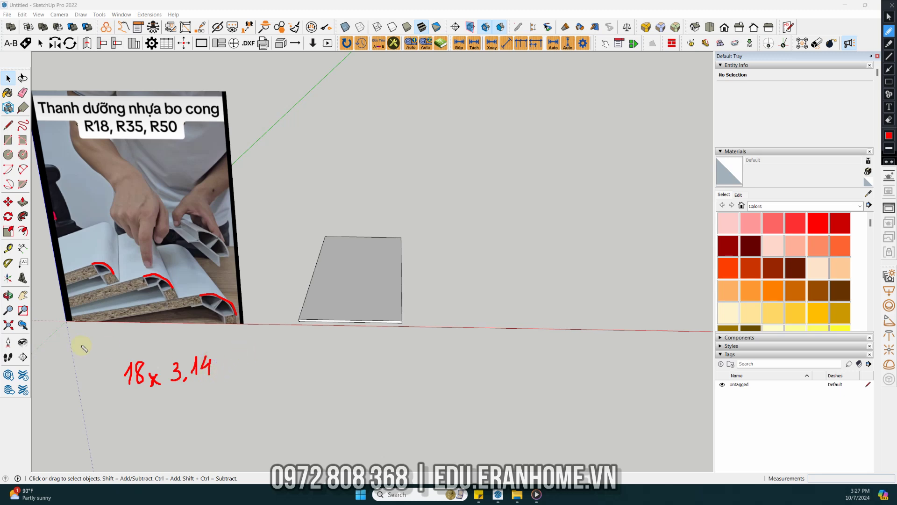
Write (18 × 3.14)/2 on screen and note the result as 18: 29 mm.
left_click_drag(112, 350, 109, 387)
left_click_drag(227, 347, 229, 380)
left_click_drag(250, 343, 238, 387)
mouse_move(255, 355)
left_mouse_down()
mouse_move(268, 361)
mouse_move(255, 373)
mouse_move(274, 372)
left_mouse_up()
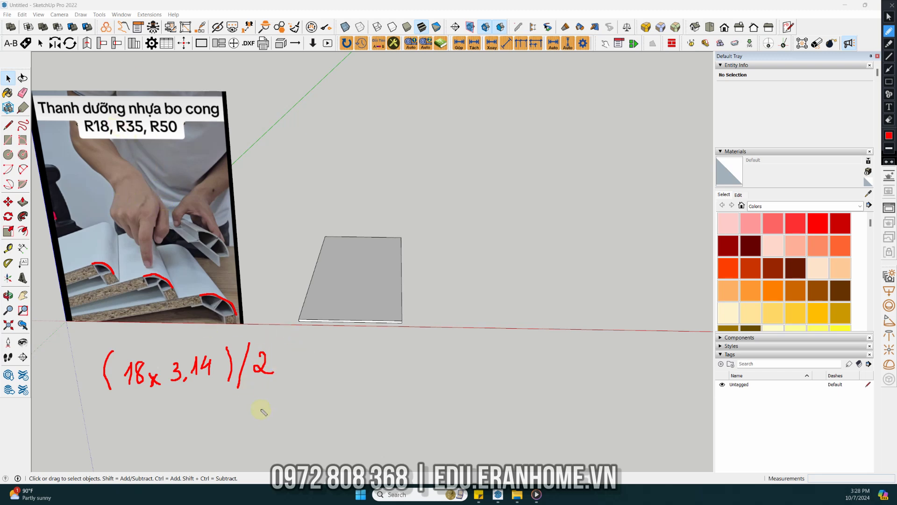
mouse_move(316, 375)
left_mouse_down()
mouse_move(338, 379)
mouse_move(345, 359)
left_mouse_up()
left_click(361, 362)
left_click(362, 376)
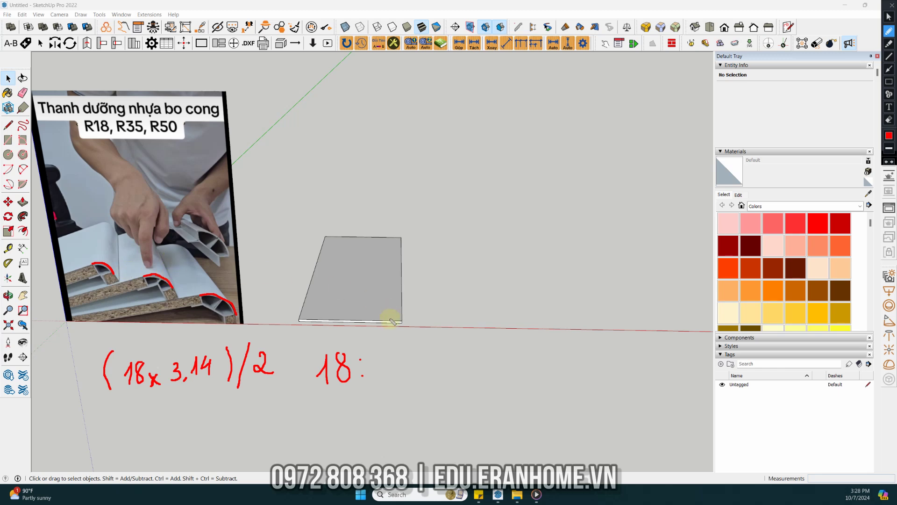
mouse_move(387, 359)
left_mouse_down()
mouse_move(392, 375)
mouse_move(417, 381)
mouse_move(468, 369)
mouse_move(480, 379)
left_mouse_up()
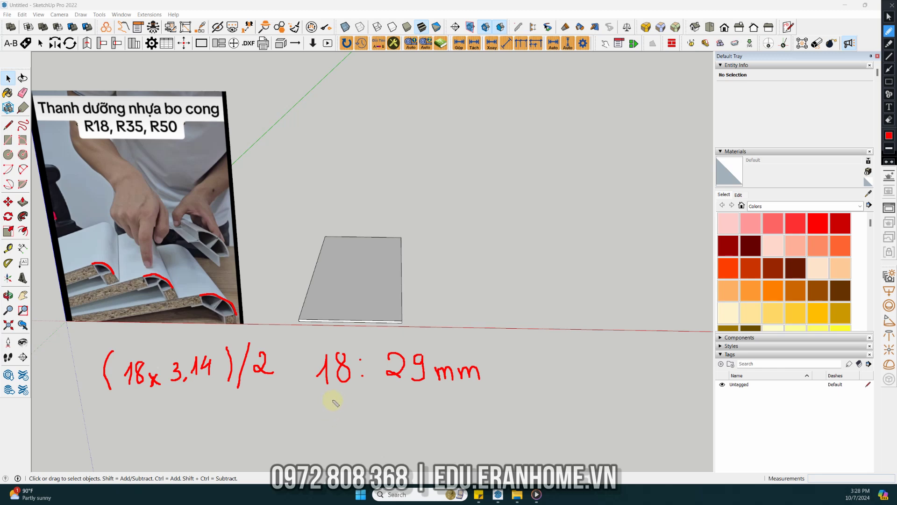
Note 35: 55 and 50 below, then clear the on-screen annotations.
mouse_move(331, 397)
left_mouse_down()
mouse_move(339, 405)
mouse_move(331, 413)
mouse_move(369, 407)
mouse_move(354, 414)
mouse_move(374, 397)
left_mouse_up()
mouse_move(342, 423)
left_mouse_down()
mouse_move(344, 437)
mouse_move(380, 421)
left_mouse_up()
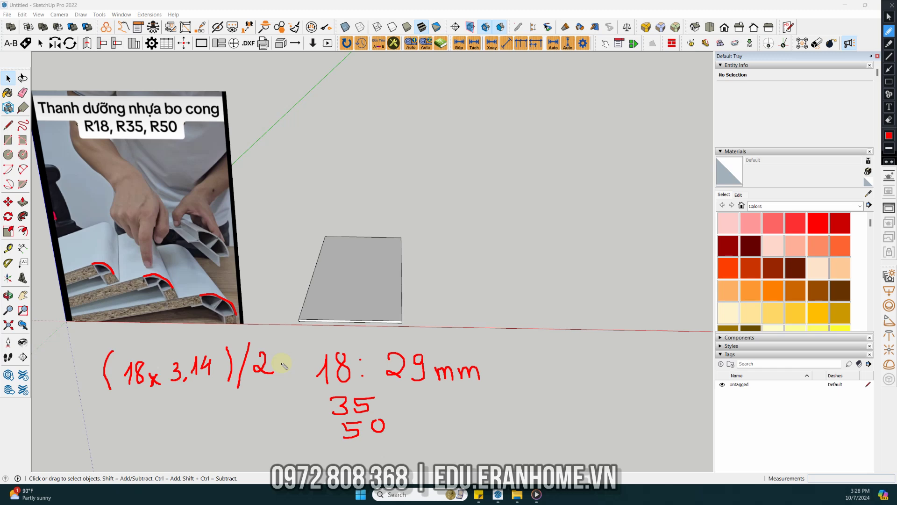
left_click(398, 395)
mouse_move(420, 392)
left_mouse_down()
mouse_move(423, 414)
mouse_move(430, 391)
mouse_move(447, 393)
left_mouse_up()
left_click_drag(436, 395, 441, 416)
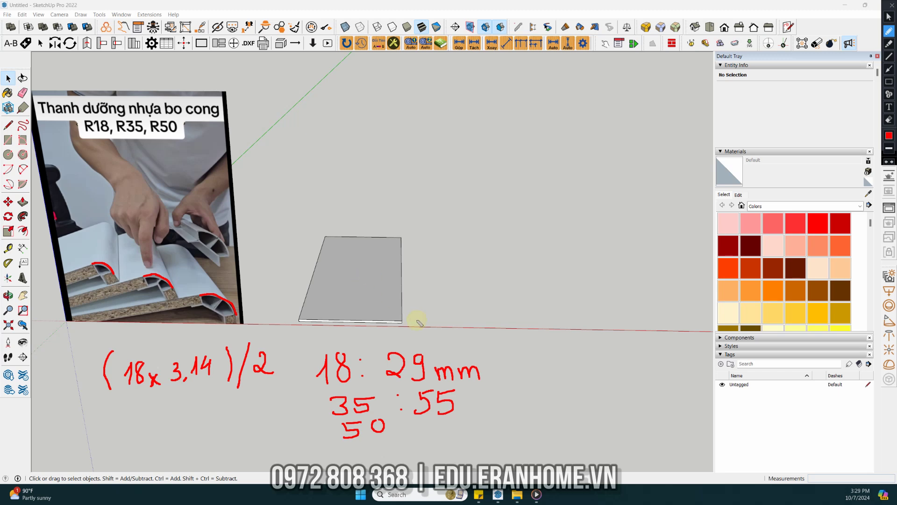
key("Escape")
key("r")
scroll(368, 357, "up", 2)
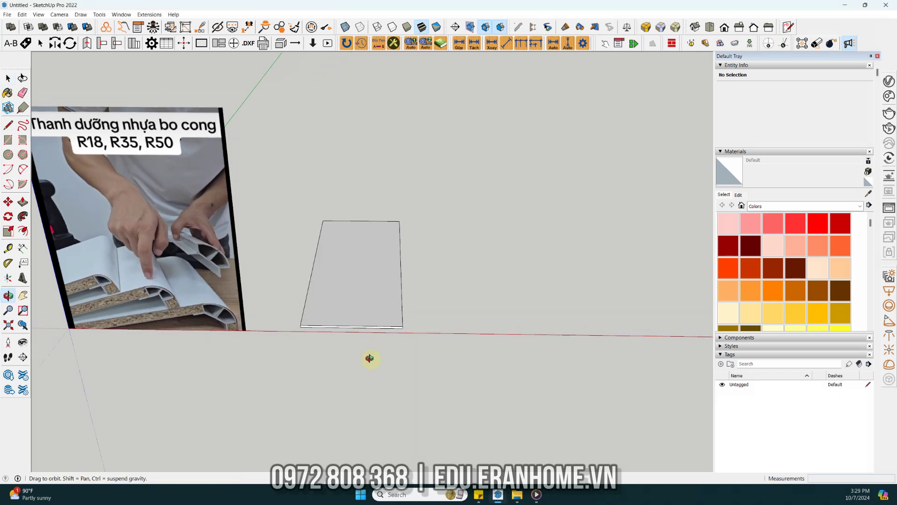
Draw a 55 mm wide rectangle along the board's long edge.
scroll(367, 272, "up", 2)
scroll(388, 197, "up", 2)
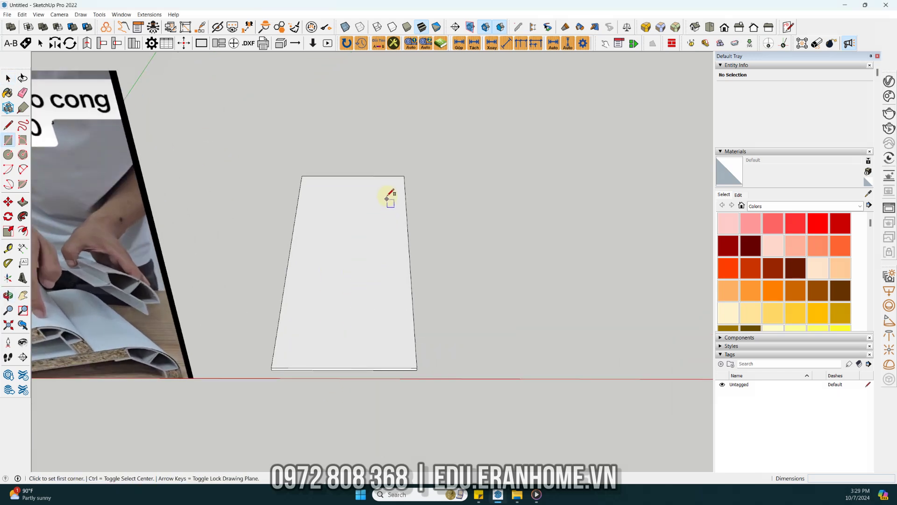
left_click(396, 176)
left_click(394, 367)
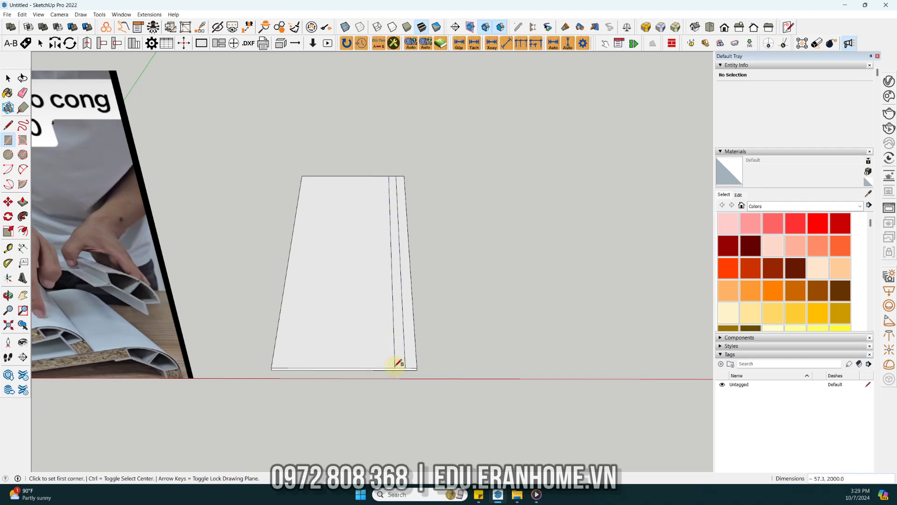
type("55,2M")
key("Return")
key("space")
middle_click_drag(395, 364, 308, 311)
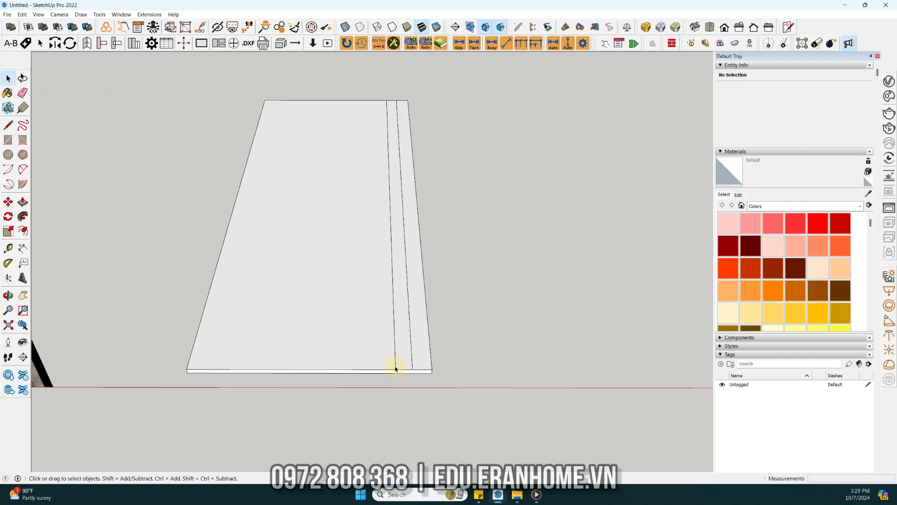
Raise the strip 39 mm and make it a separate group.
key("p")
scroll(327, 311, "up", 2)
left_click(345, 310)
left_click(344, 295)
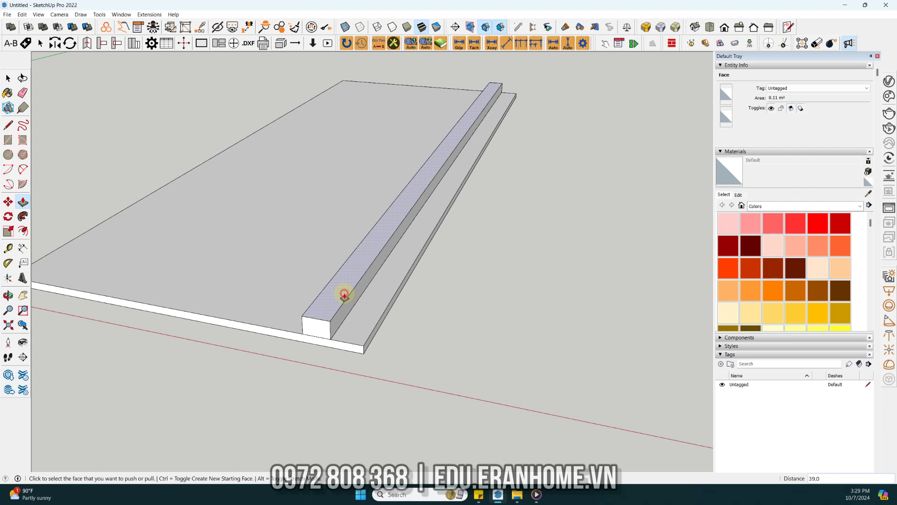
key("space")
double_click(344, 296)
right_click(345, 294)
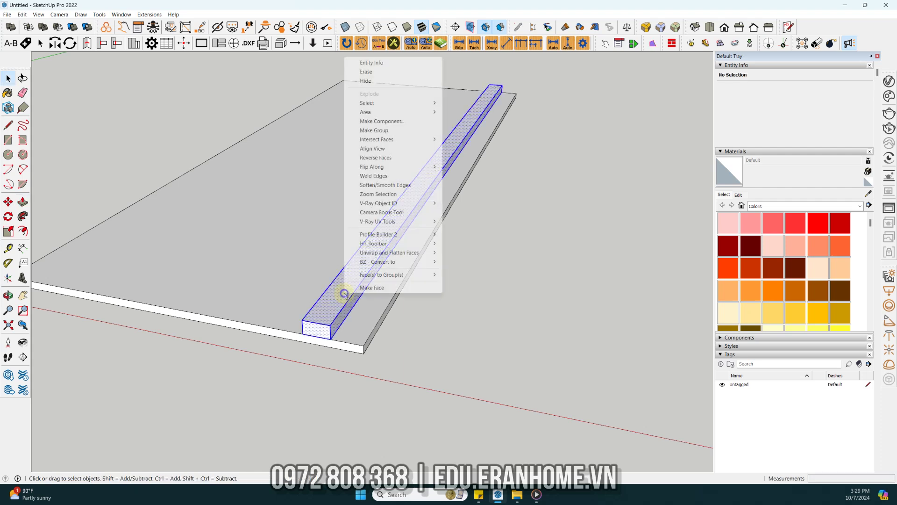
left_click(380, 131)
scroll(325, 349, "up", 2)
scroll(325, 346, "up", 2)
key("m")
left_click(318, 343)
Place the strip group and mark the profile's lip height on the photo.
left_click(381, 355)
scroll(467, 366, "down", 2)
scroll(389, 345, "down", 2)
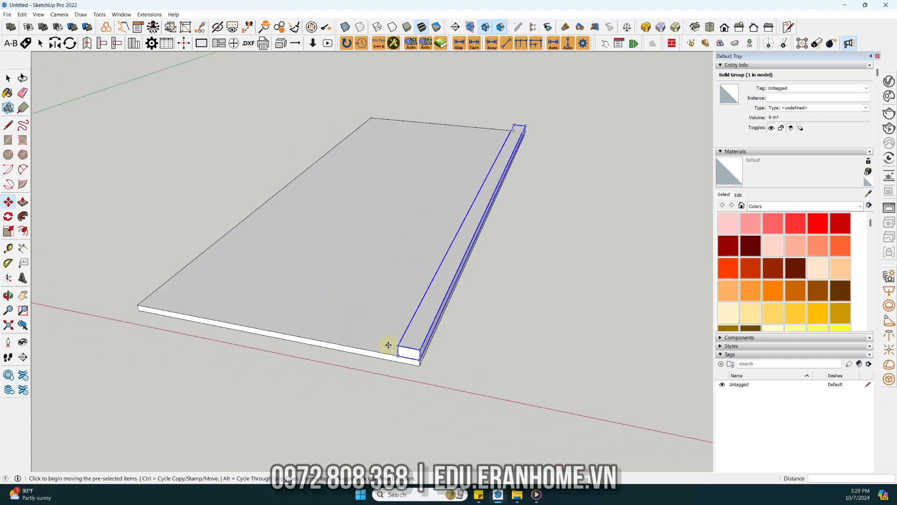
middle_click_drag(389, 345, 597, 355)
scroll(241, 210, "up", 2)
scroll(150, 169, "down", 1)
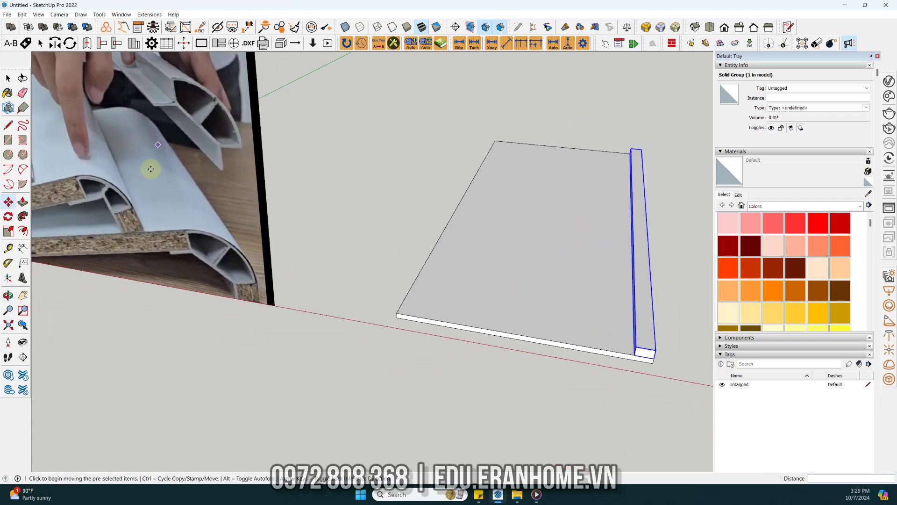
scroll(179, 206, "down", 1)
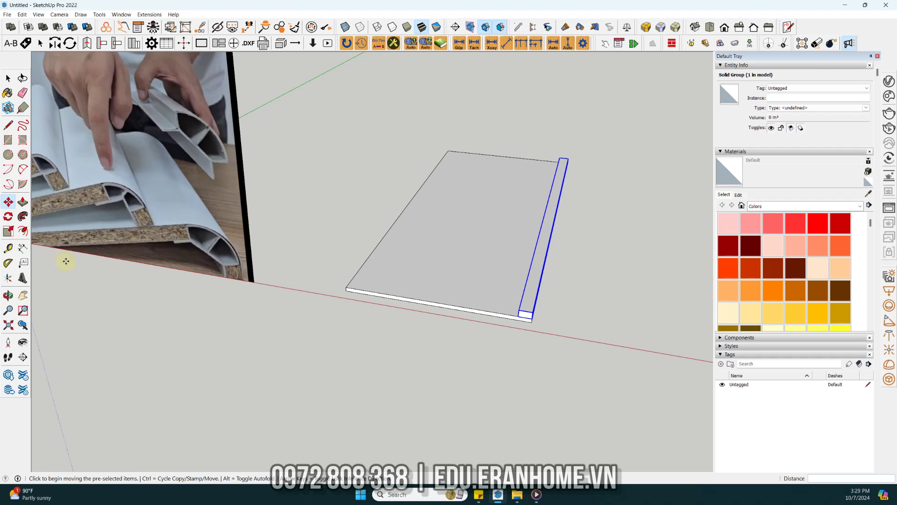
key("ctrl+shift+1")
mouse_move(145, 206)
left_mouse_down()
mouse_move(150, 224)
mouse_move(171, 221)
left_mouse_up()
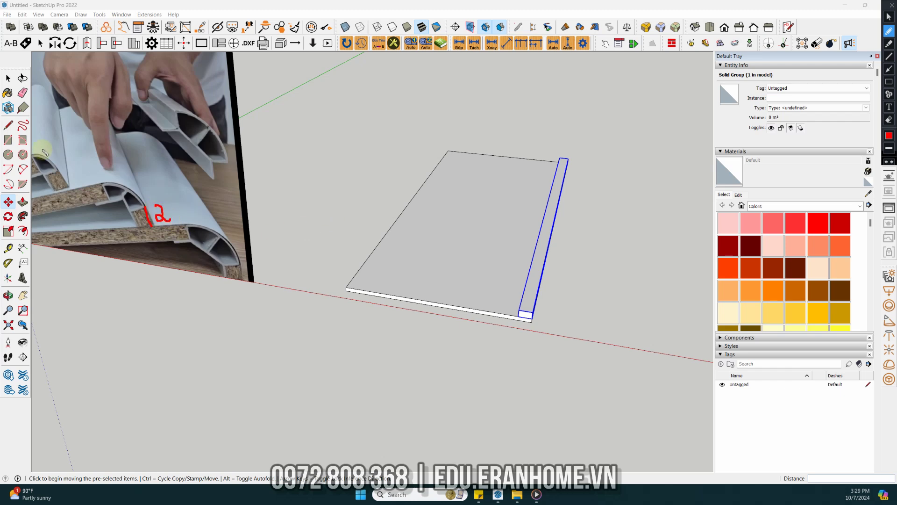
key("ctrl+shift+1")
key("space")
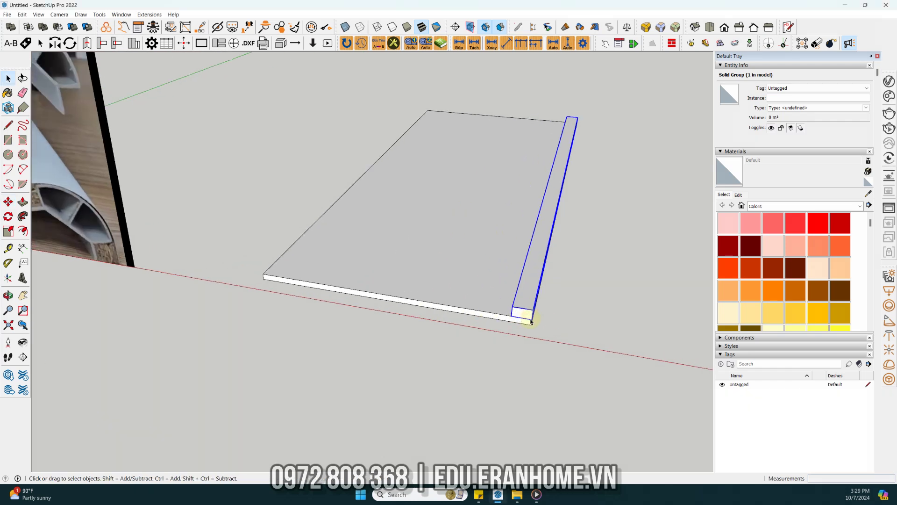
Shift the strip in slightly from the board edge.
scroll(531, 311, "up", 3)
key("m")
left_click(530, 322)
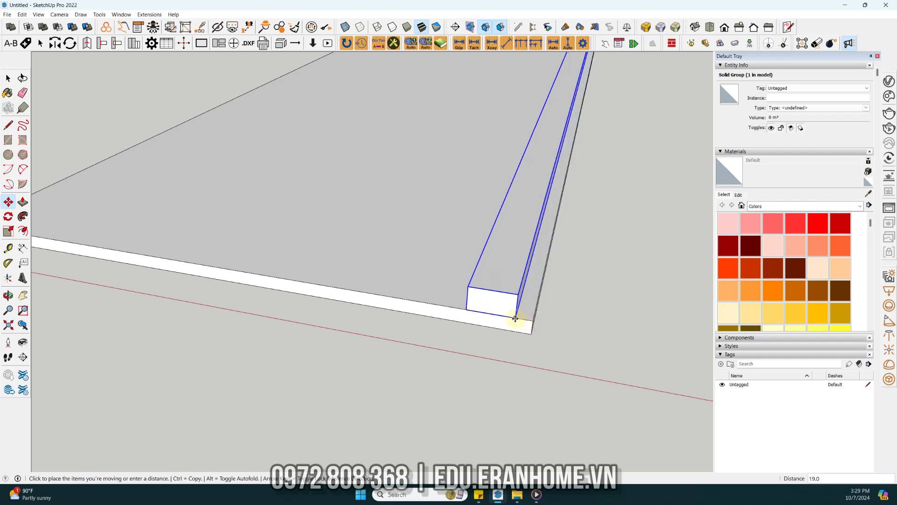
left_click(515, 319)
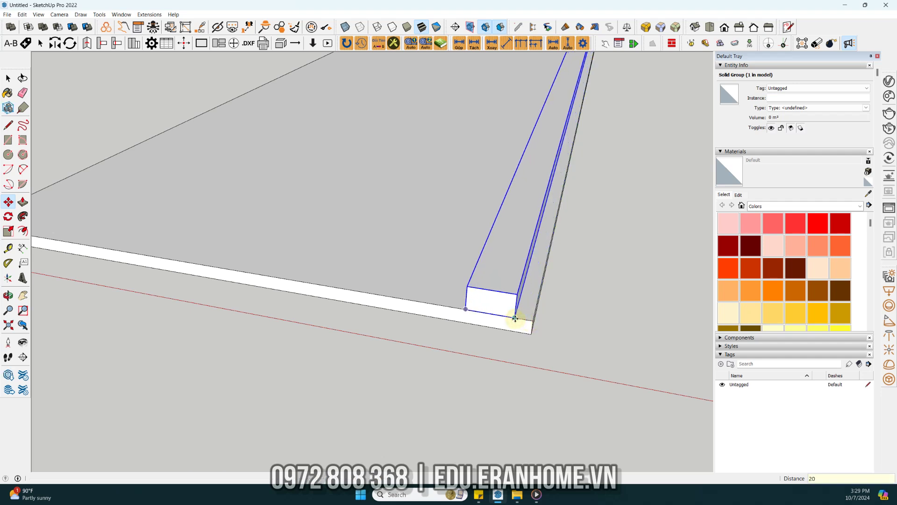
key("space")
scroll(514, 320, "up", 2)
scroll(513, 320, "up", 2)
scroll(513, 320, "down", 2)
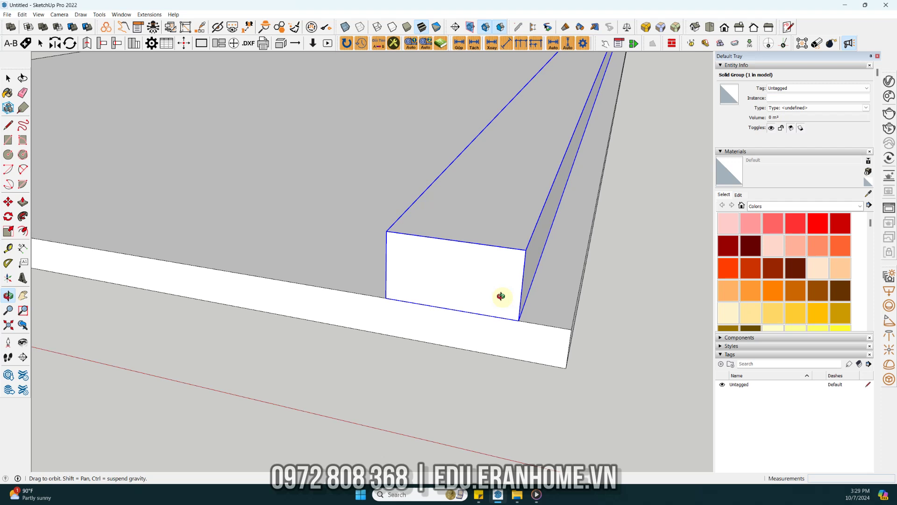
scroll(511, 307, "down", 2)
Lower the strip along the blue axis so it sinks into the board's top.
key("m")
left_click(519, 320)
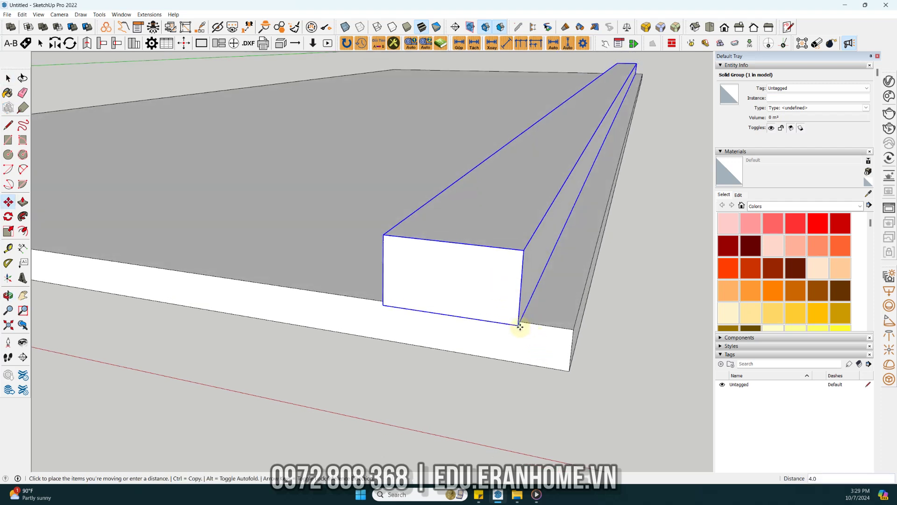
key("Escape")
left_click(520, 323)
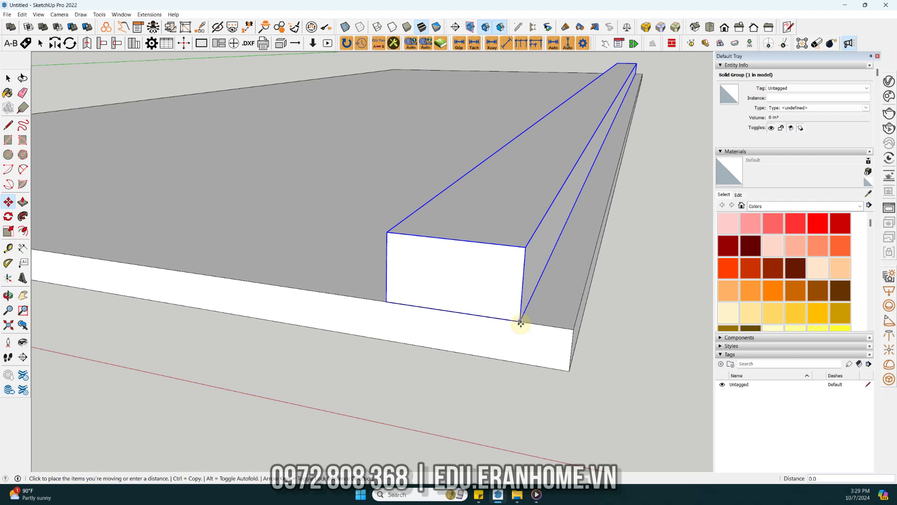
left_click(520, 341)
key("space")
scroll(411, 290, "down", 2)
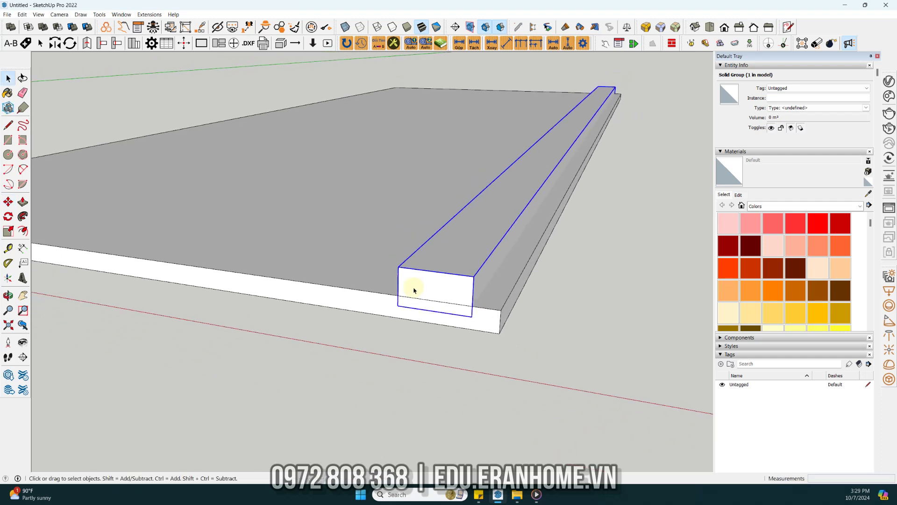
scroll(449, 304, "up", 1)
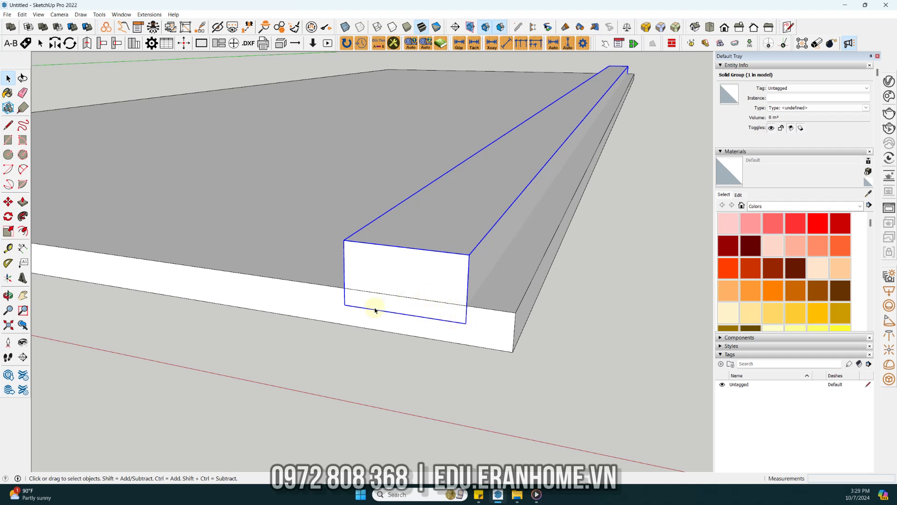
scroll(375, 309, "down", 1)
scroll(380, 290, "down", 1)
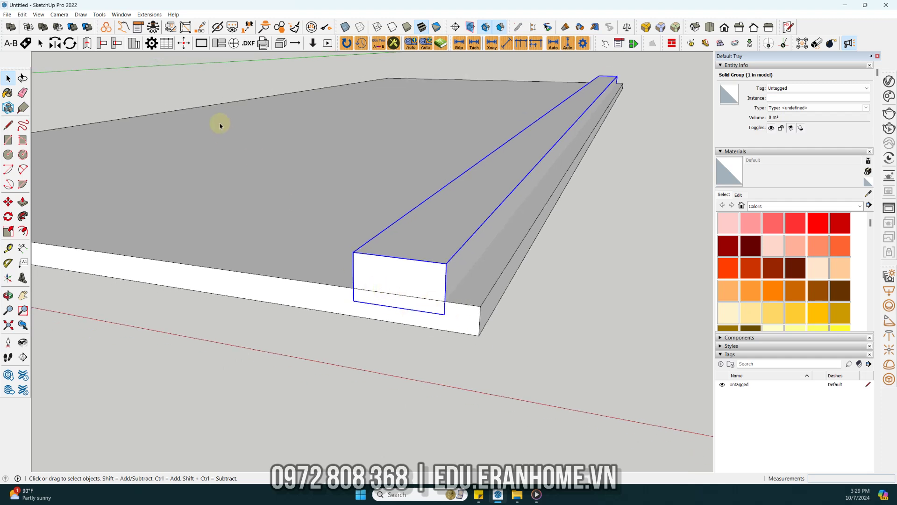
In Tiết diện giao nhau settings, create a new profile from Rãnh hậu on layer HN_Z1.
left_click(151, 43)
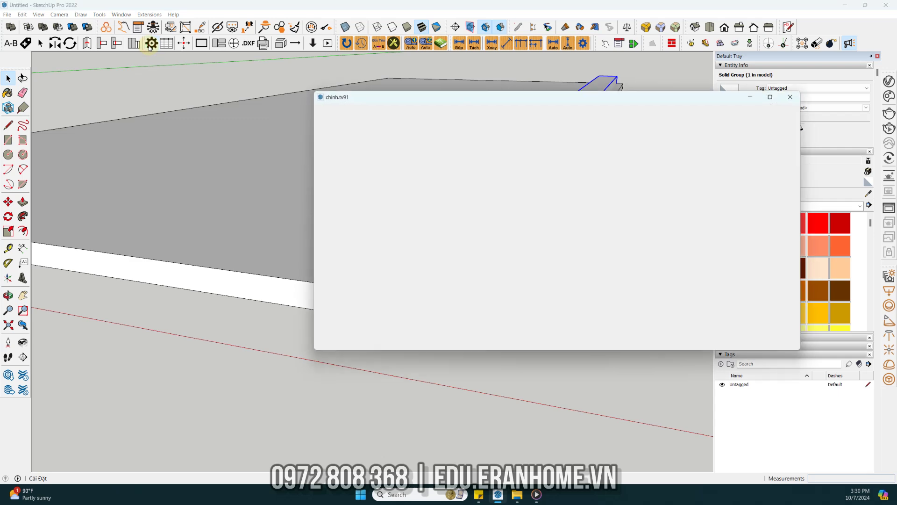
left_click_drag(437, 97, 374, 89)
left_click(296, 144)
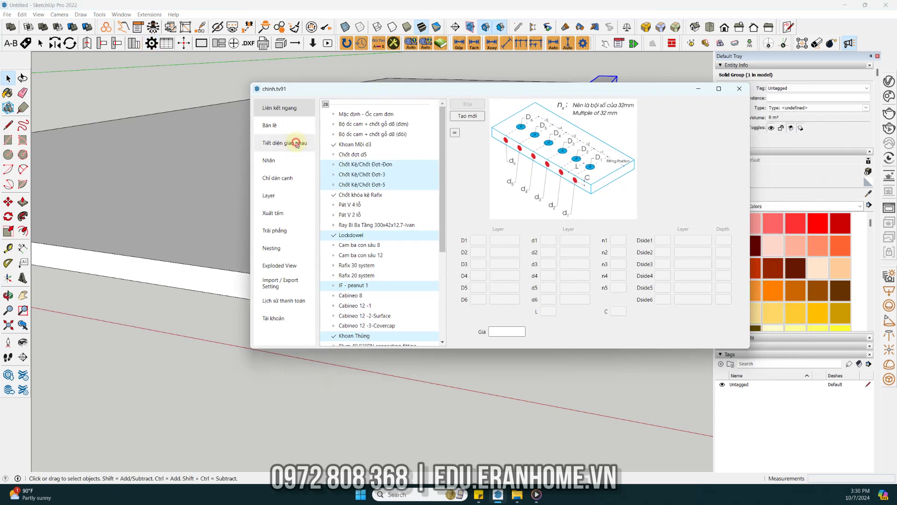
scroll(343, 177, "down", 2)
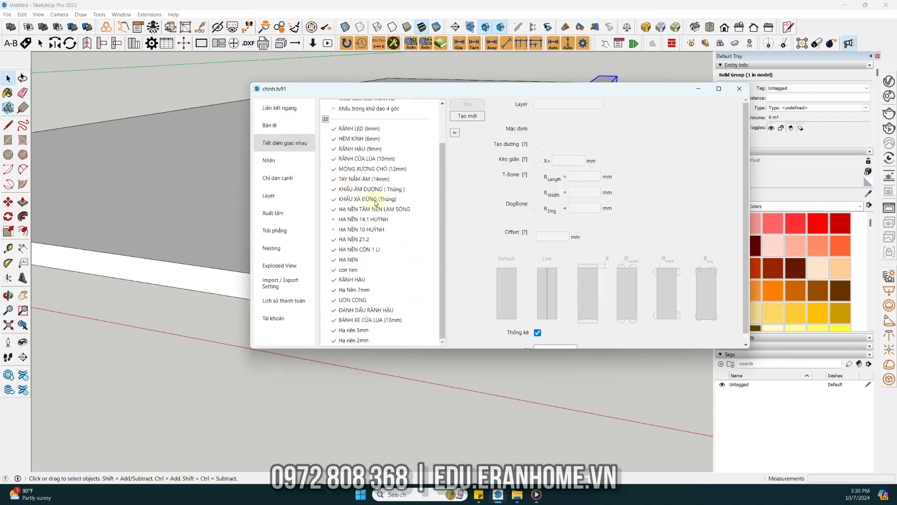
scroll(340, 217, "up", 2)
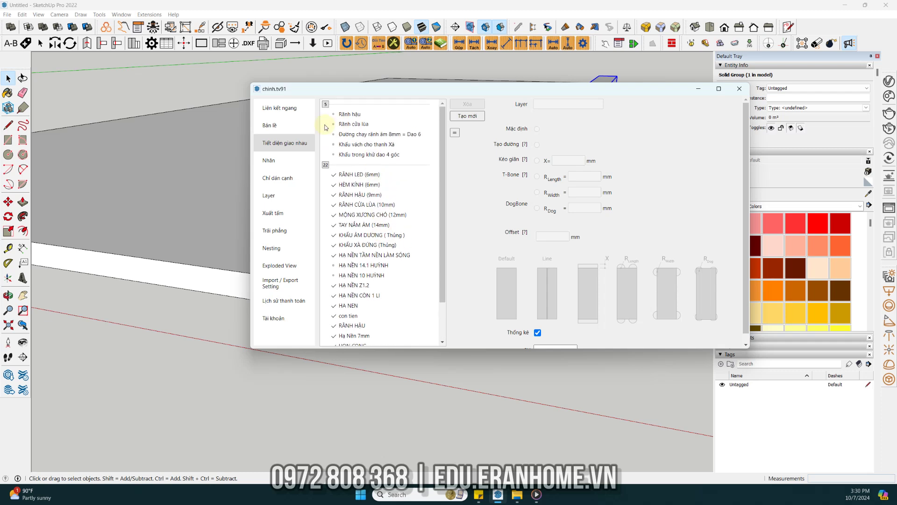
left_click(357, 115)
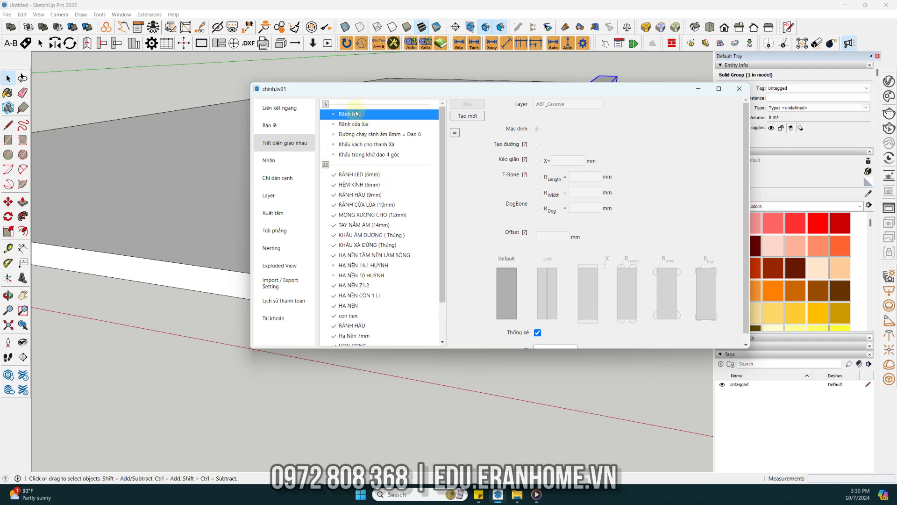
left_click(473, 117)
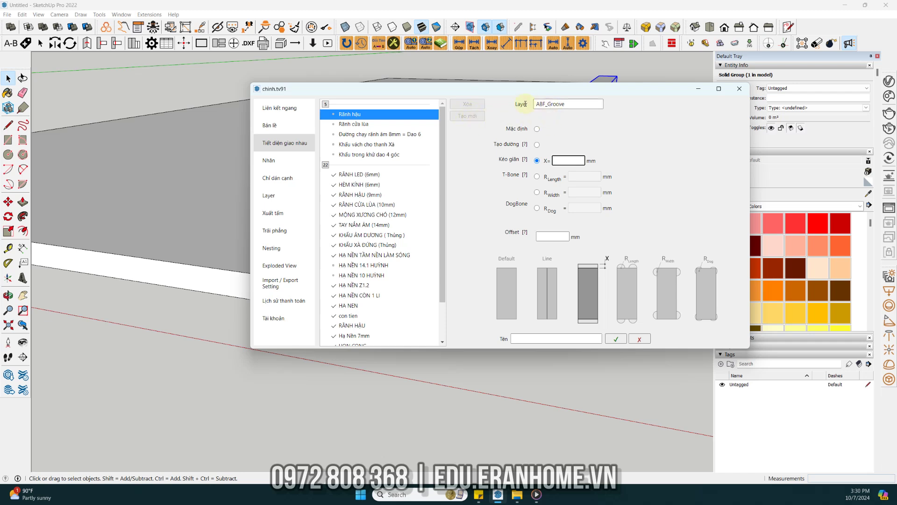
left_click_drag(538, 104, 571, 104)
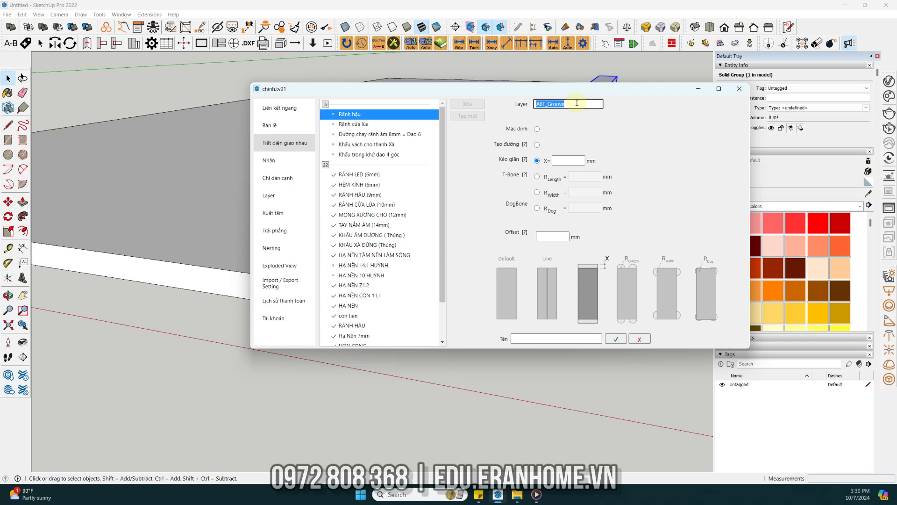
type("R")
left_click(561, 159)
Set Kéo giãn X to 3, name the profile HẠ NỀN CÒN 1MM, and save it.
mouse_move(563, 89)
left_mouse_down()
mouse_move(437, 214)
mouse_move(27, 180)
left_mouse_up()
mouse_move(482, 301)
middle_mouse_down()
mouse_move(307, 330)
mouse_move(374, 304)
middle_mouse_up()
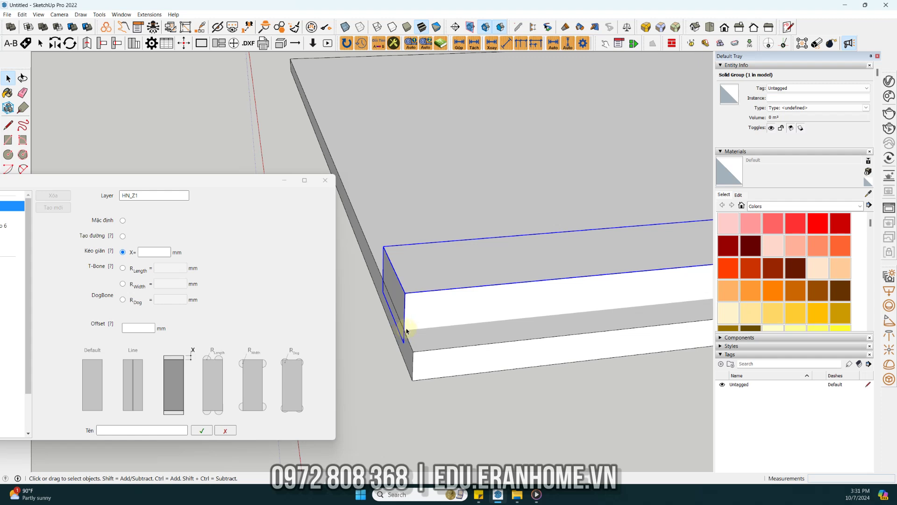
key("ctrl+alt+p")
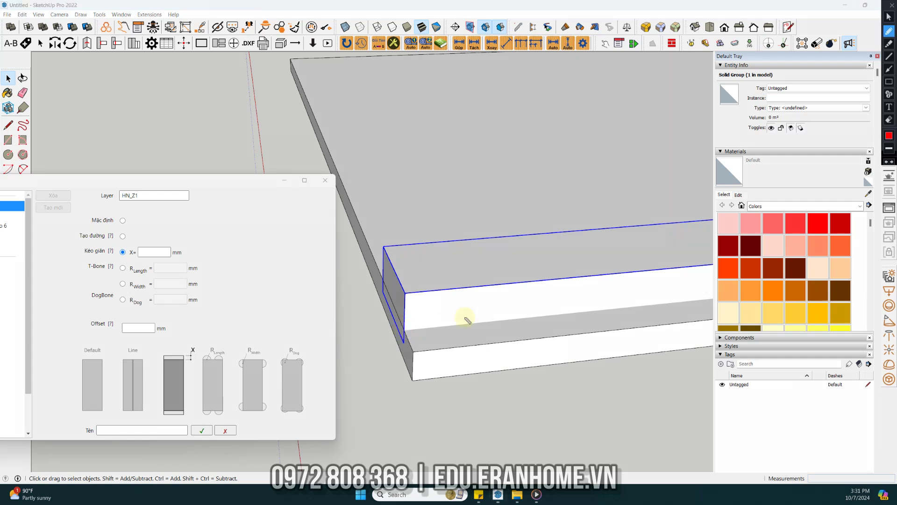
left_click_drag(403, 327, 403, 333)
left_click_drag(382, 277, 382, 276)
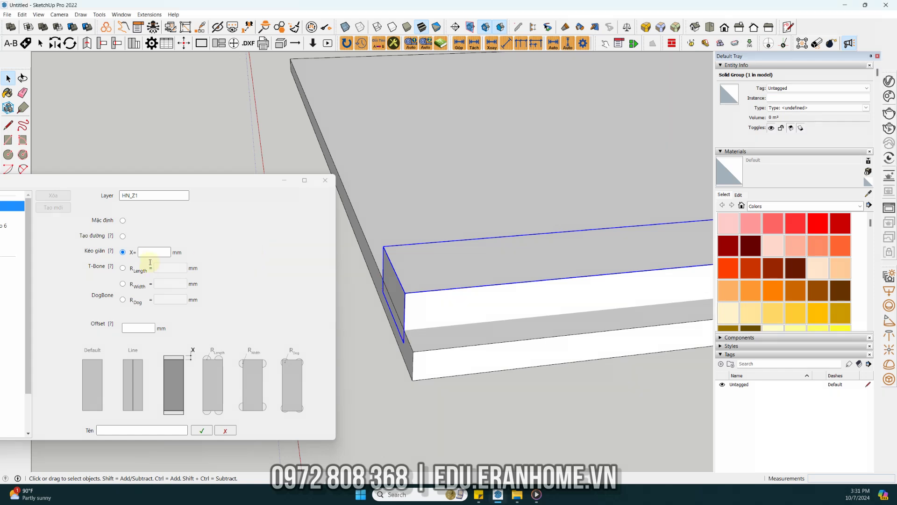
left_click(151, 252)
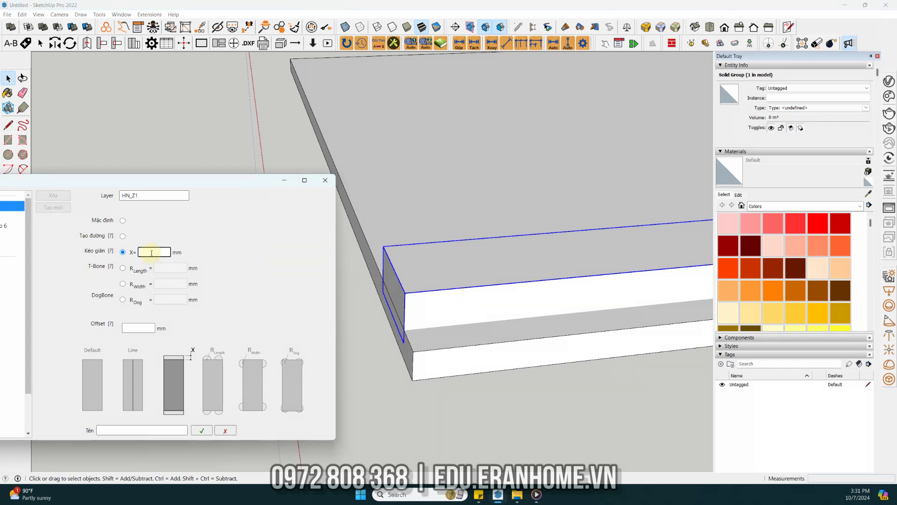
type("3")
left_click(151, 430)
type("HA NỀN CON")
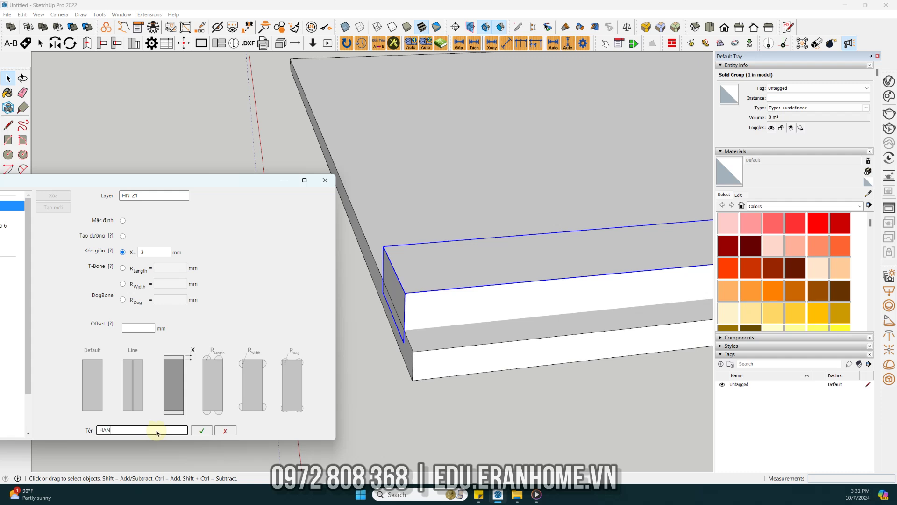
type("f 1MM")
left_click(202, 430)
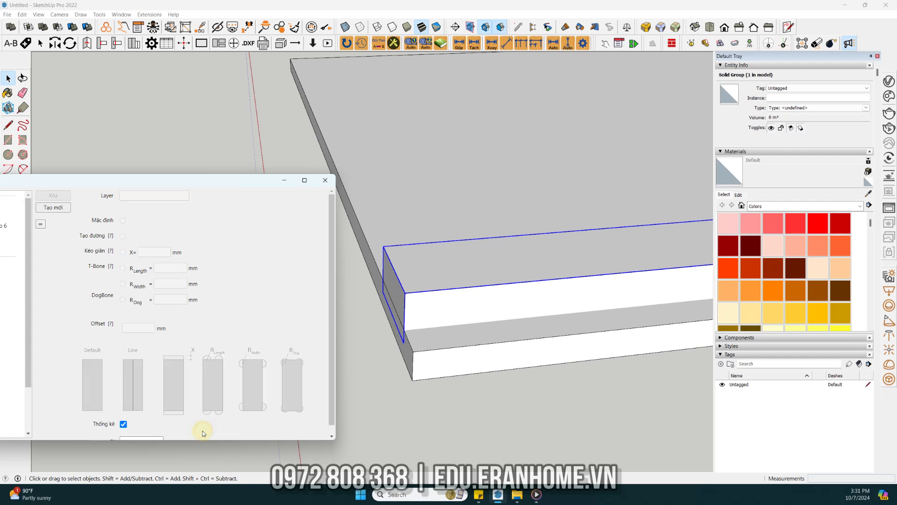
Cut the HẠ NỀN CÒN 1MM groove into the board using the front strip as cutter.
left_click(325, 180)
scroll(358, 222, "down", 3)
mouse_move(358, 223)
middle_mouse_down()
mouse_move(226, 158)
mouse_move(401, 203)
middle_mouse_up()
left_click(475, 302)
middle_click_drag(475, 303, 248, 166)
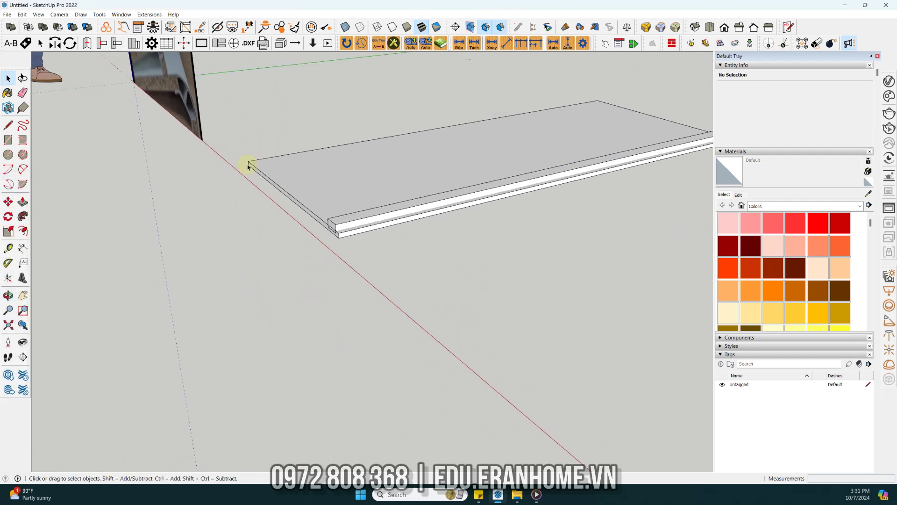
left_click(118, 47)
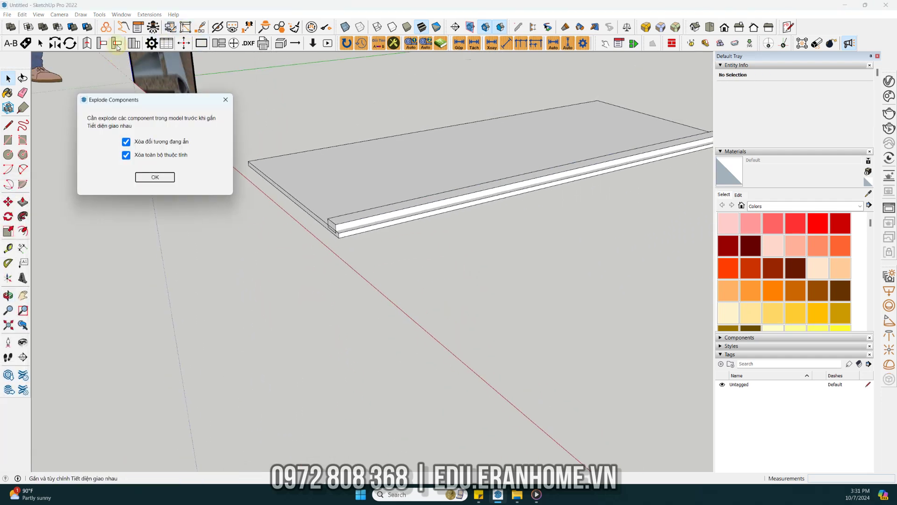
left_click(160, 180)
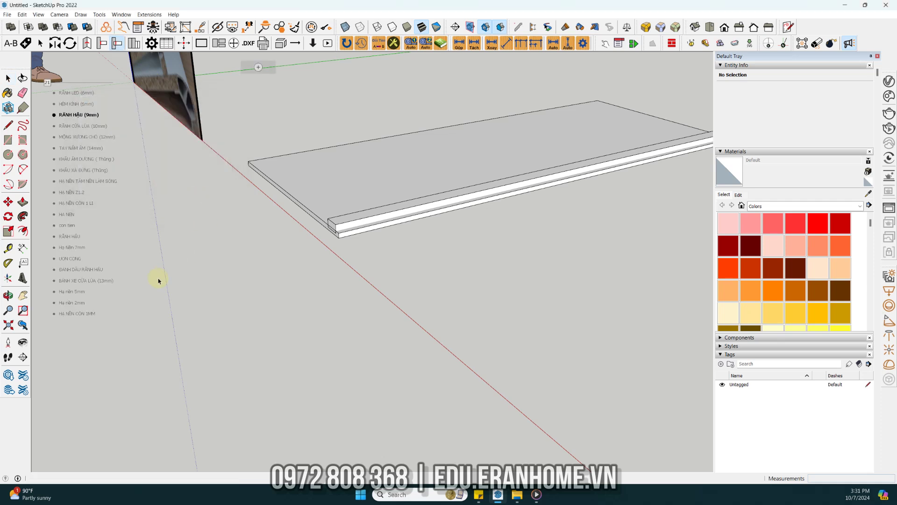
left_click(55, 314)
left_click(336, 225)
left_click(259, 67)
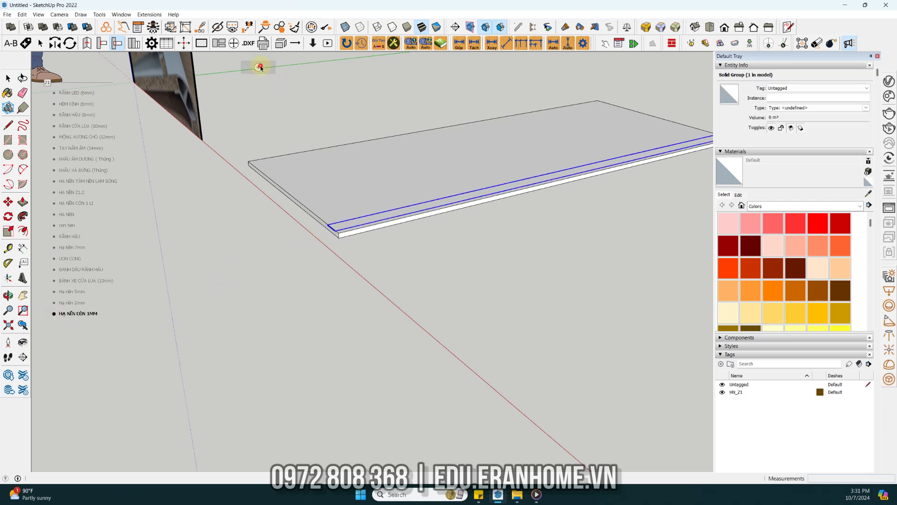
key("ctrl+z")
left_click(337, 224)
middle_click_drag(341, 227, 378, 228)
key("space")
Add an ABF part label to the board and select the board.
left_click(363, 217)
scroll(277, 228, "down", 2)
scroll(276, 227, "down", 2)
scroll(297, 207, "down", 1)
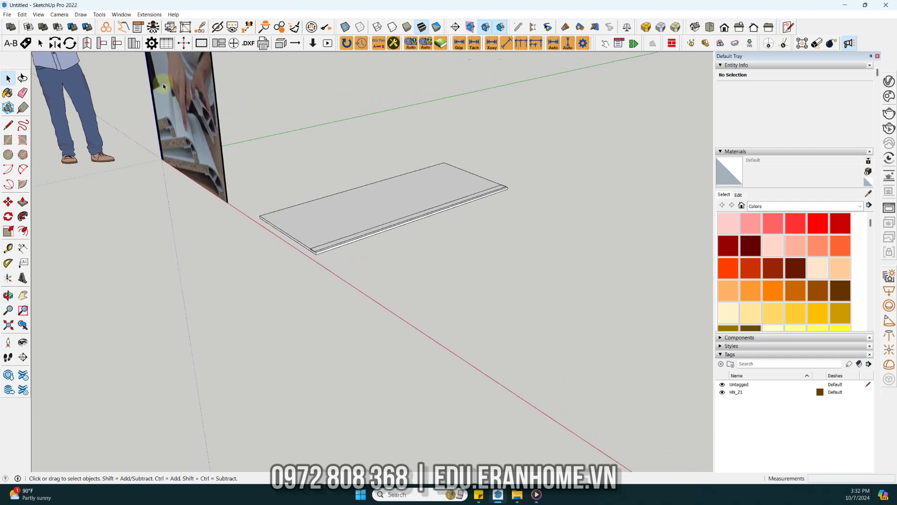
left_click(25, 43)
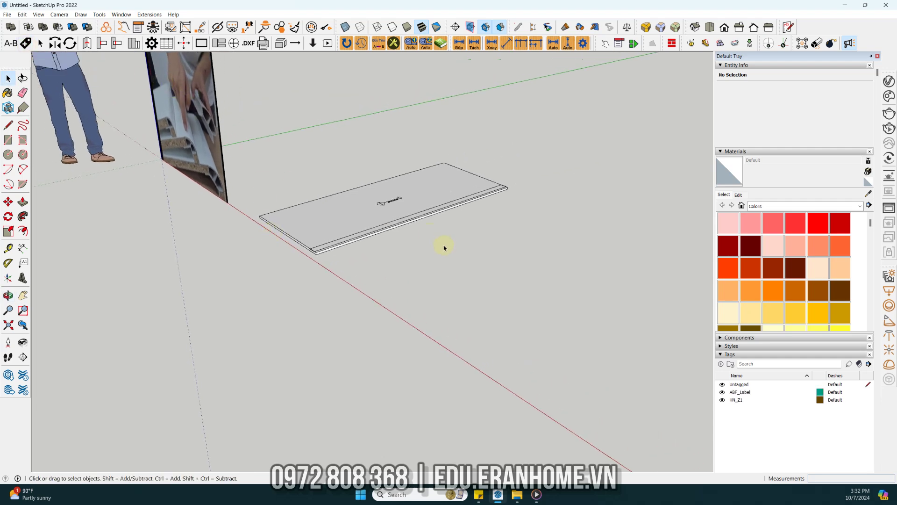
scroll(395, 206, "up", 3)
mouse_move(395, 206)
middle_mouse_down()
mouse_move(527, 257)
mouse_move(574, 254)
mouse_move(561, 217)
mouse_move(491, 206)
middle_mouse_up()
left_click(386, 192)
Nest the grooved board onto stock sheet sheet-1 with the optimize-nesting button and zoom to view it.
left_click(309, 44)
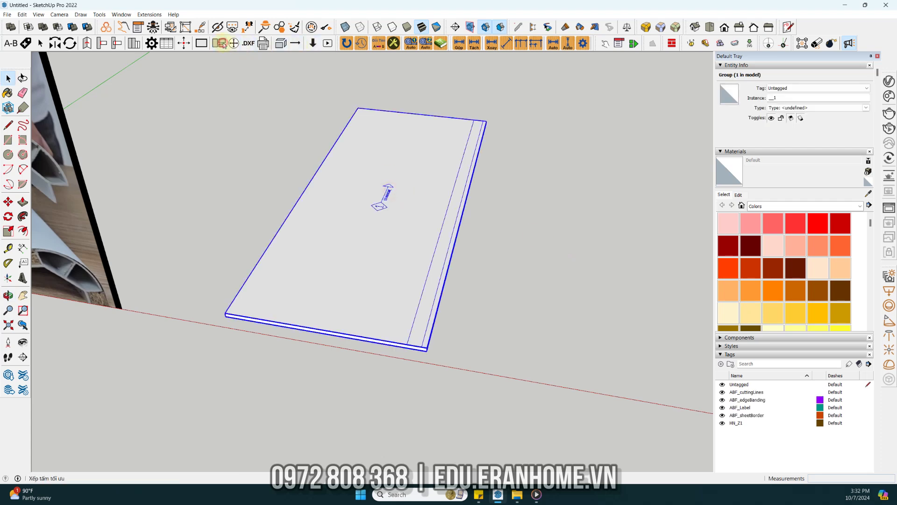
scroll(297, 389, "down", 2)
scroll(223, 300, "up", 3)
scroll(237, 275, "up", 3)
scroll(244, 274, "up", 2)
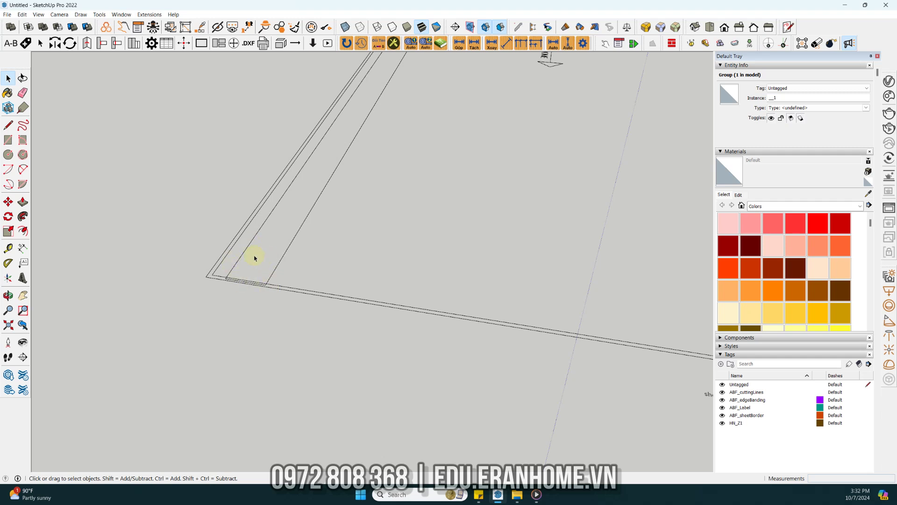
scroll(216, 279, "down", 2)
scroll(216, 278, "down", 2)
scroll(264, 254, "down", 2)
scroll(267, 261, "down", 1)
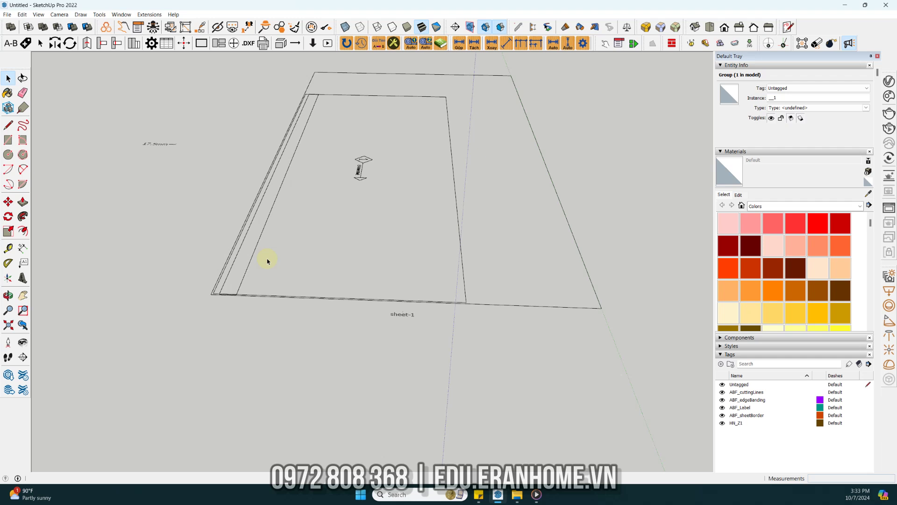
Save the .DXF nesting export to the Desktop as cONG_15-33-24 and acknowledge the success message.
left_click(253, 47)
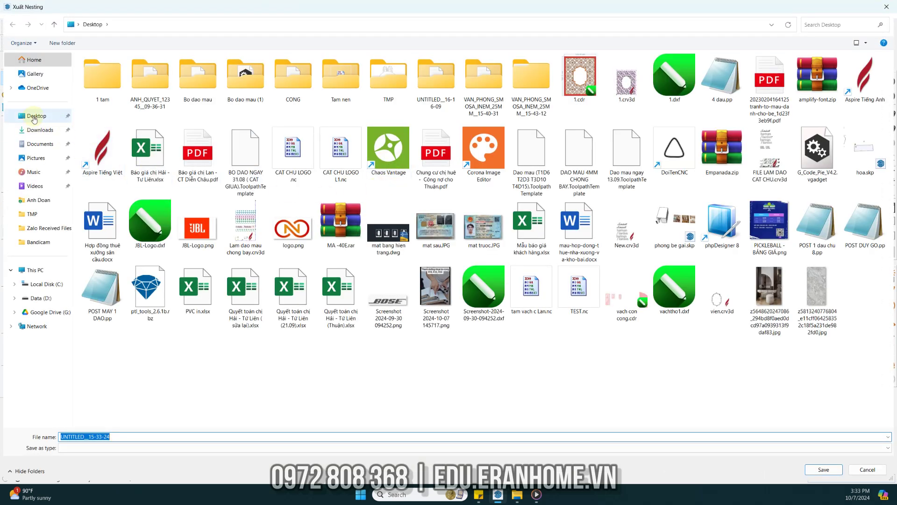
left_click(34, 118)
left_click(84, 435)
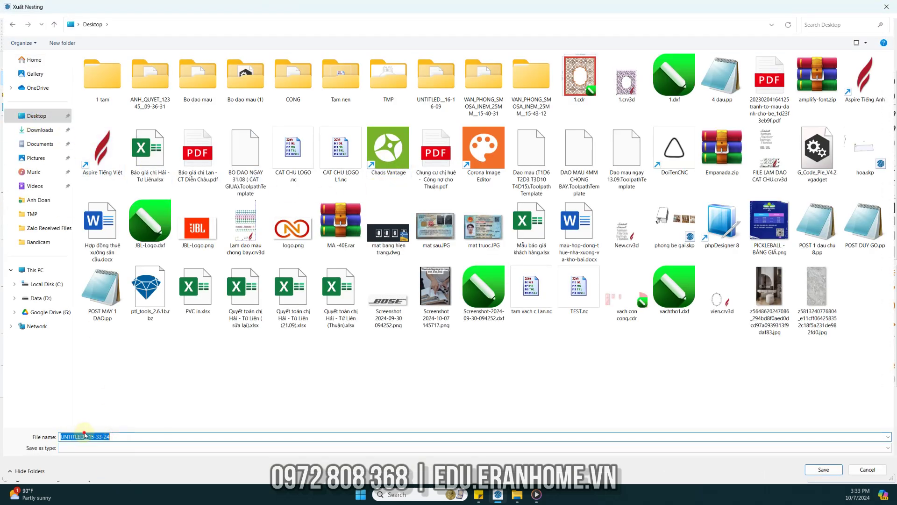
double_click(84, 436)
type("cONG")
key("Return")
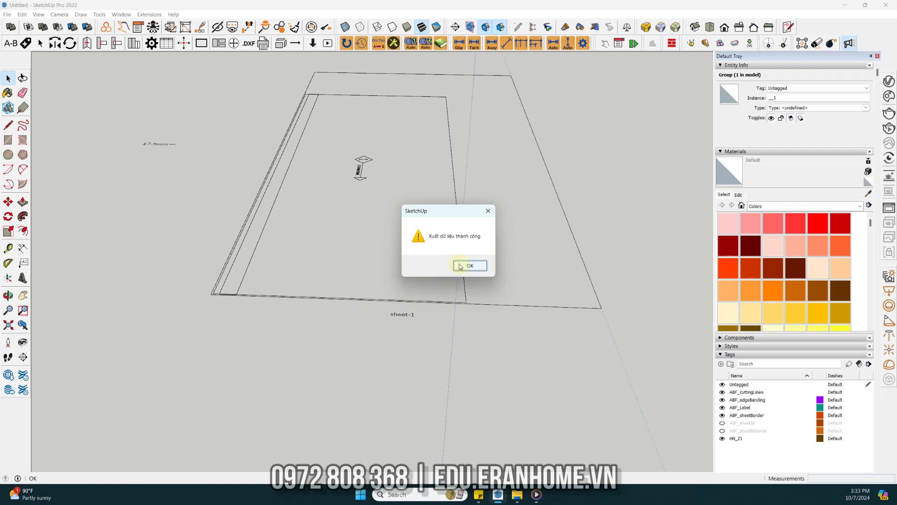
left_click(460, 267)
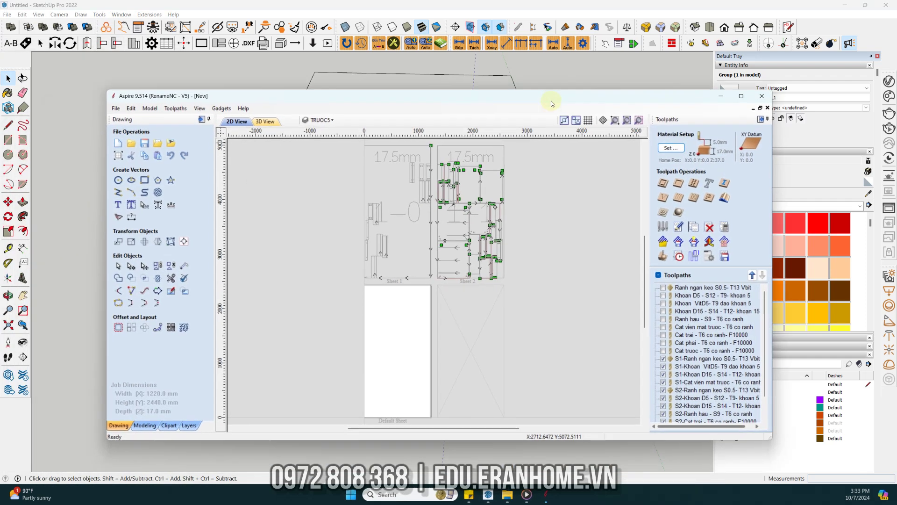
Create a new Aspire job with the default size settings and maximise the window.
left_click(119, 144)
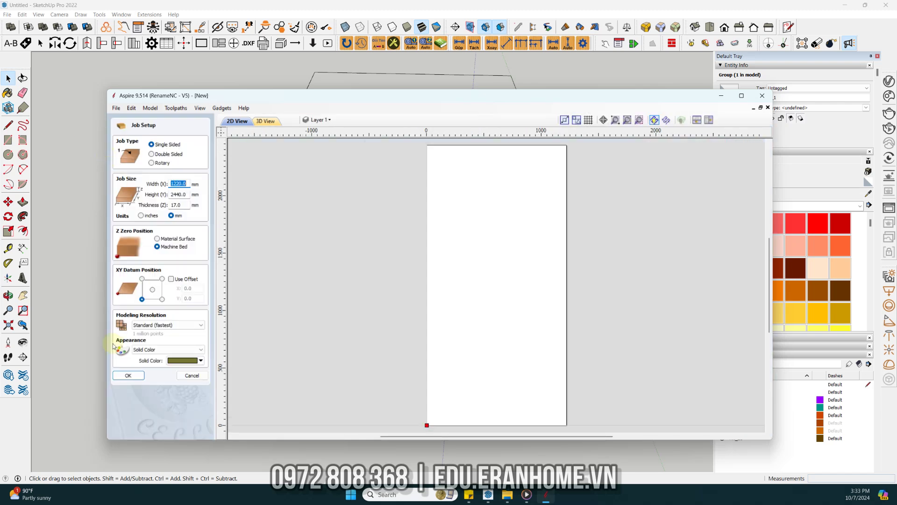
left_click(136, 375)
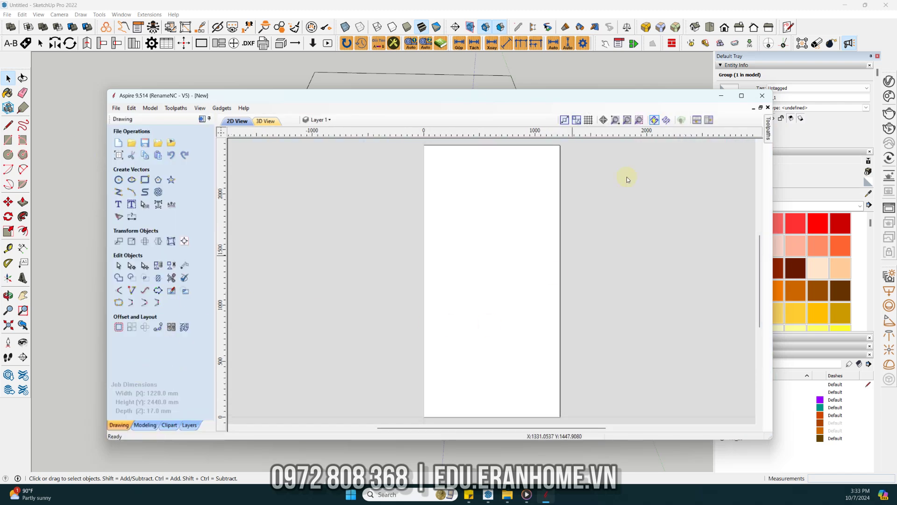
left_click(742, 96)
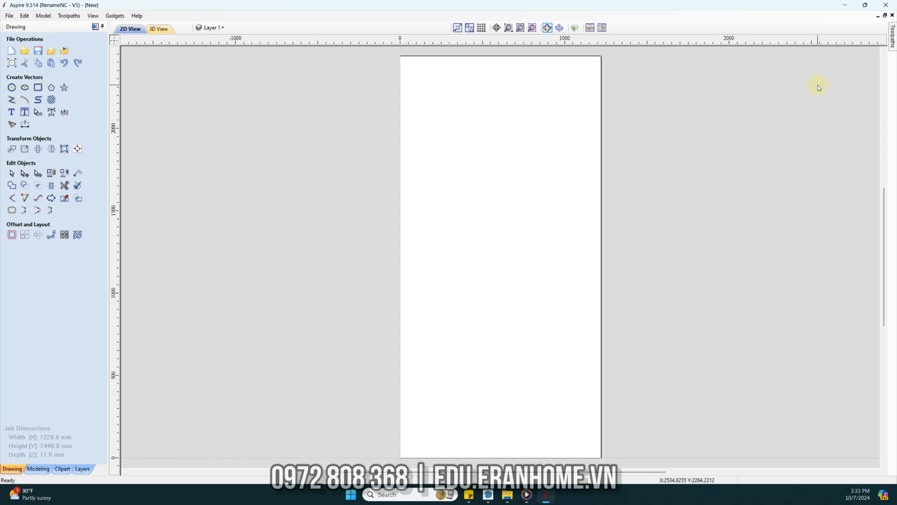
Import the DXF sheets from the cONG__15-33-24 folder using the Nhap DXF gadget.
left_click(116, 18)
left_click(205, 48)
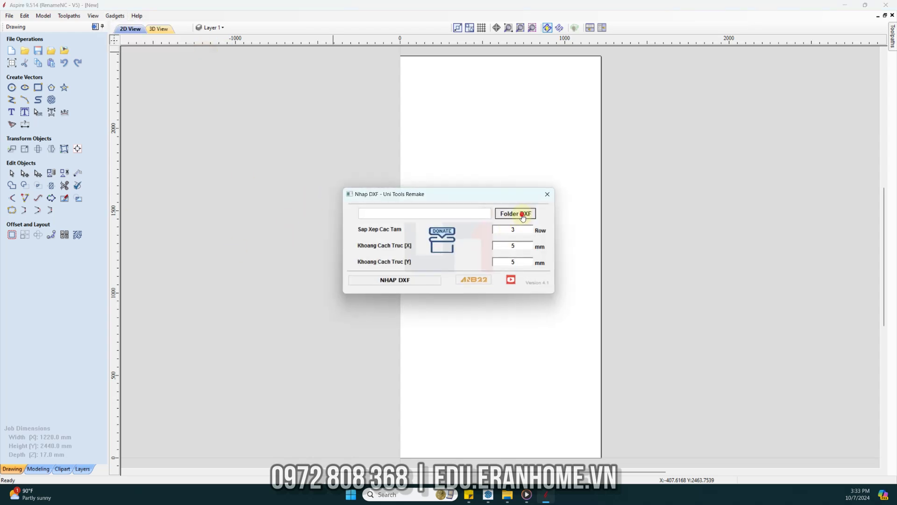
left_click(522, 216)
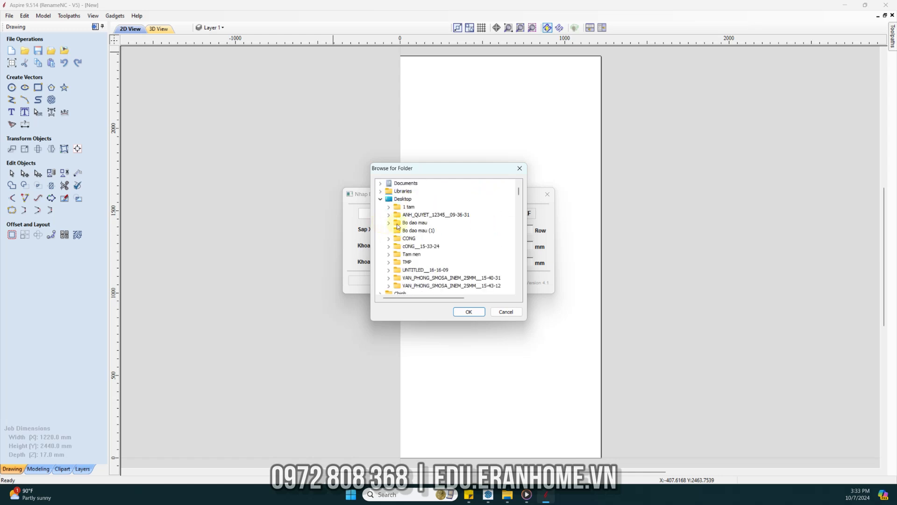
left_click(409, 239)
left_click(469, 312)
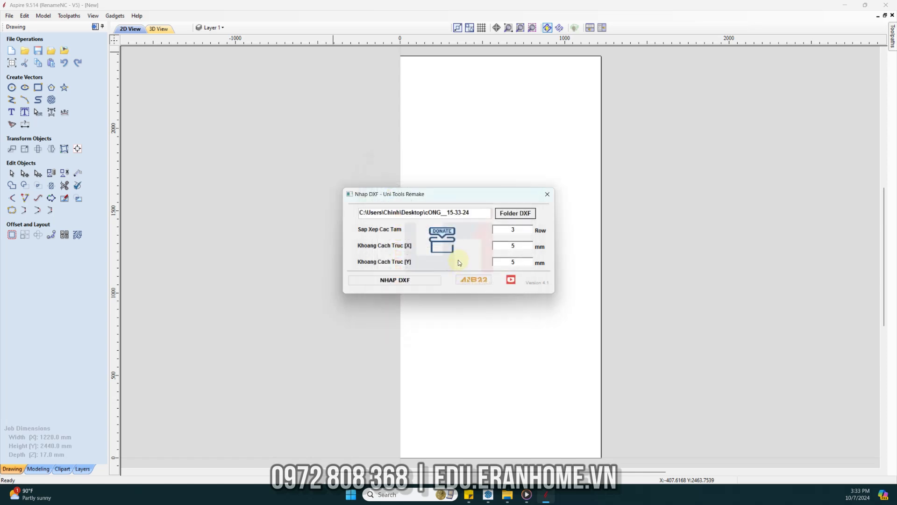
left_click(405, 282)
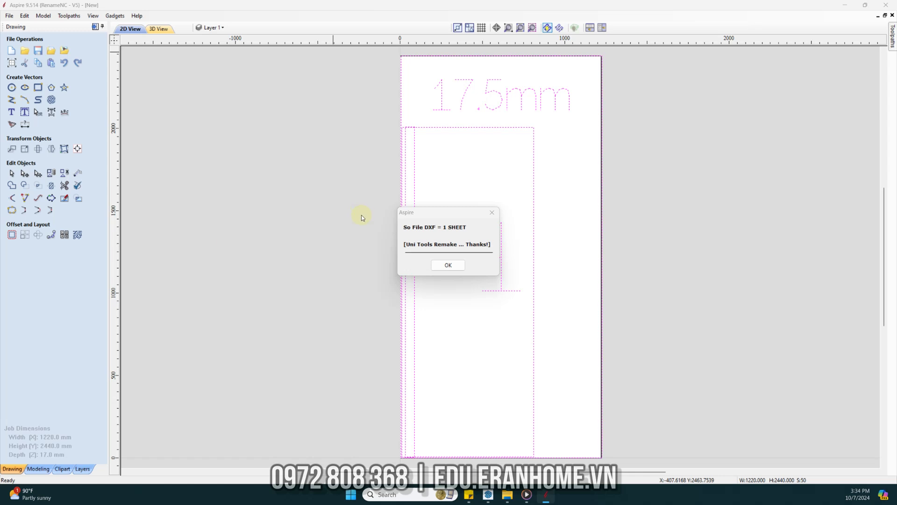
left_click(447, 267)
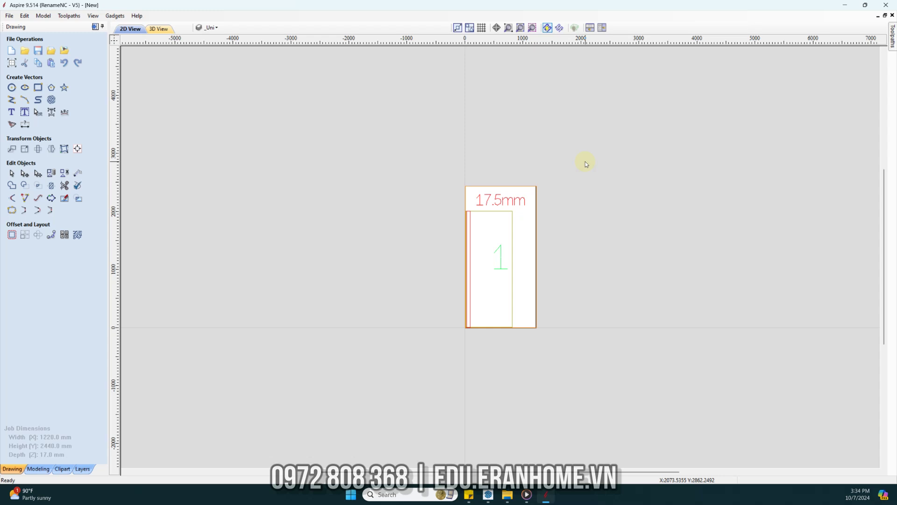
left_click(892, 35)
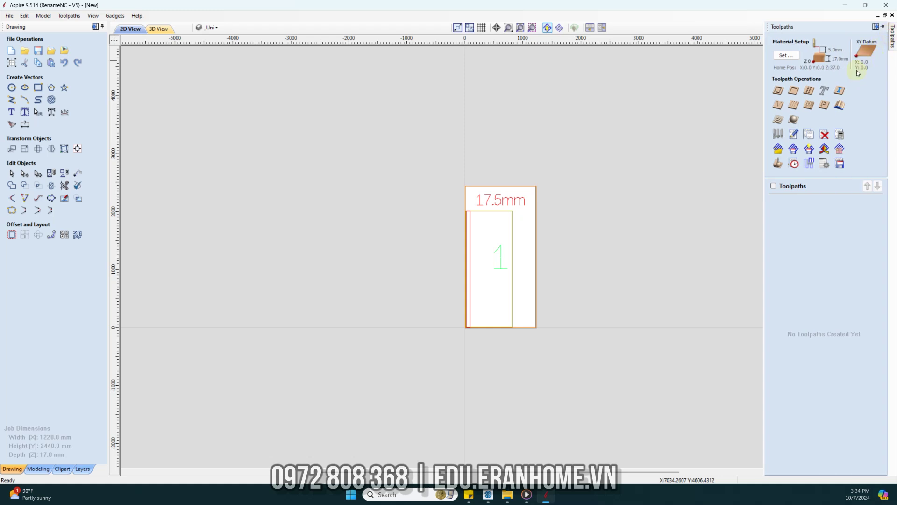
Load the Moro (NOT Ramp) toolpath template from D:\06.CNC\phan mem\Aspire\Dao mau, accepting the missing-layers warning.
left_click(779, 153)
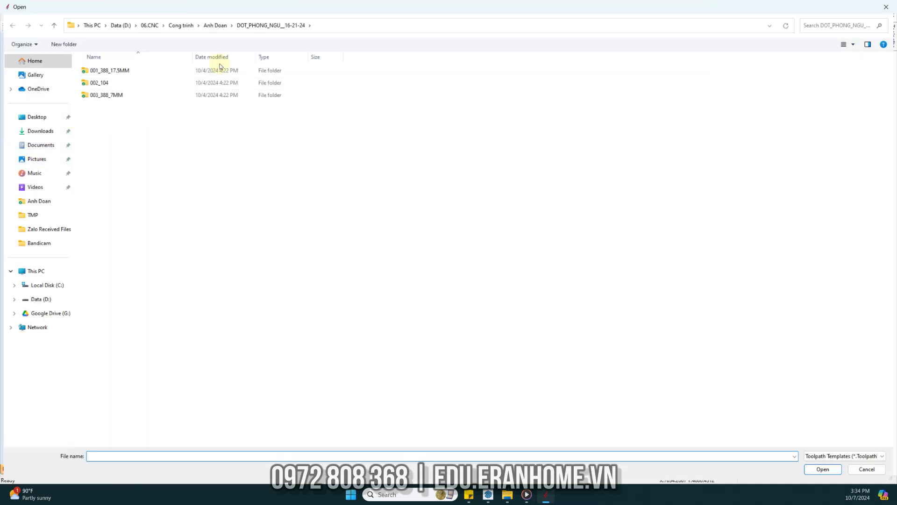
left_click(39, 201)
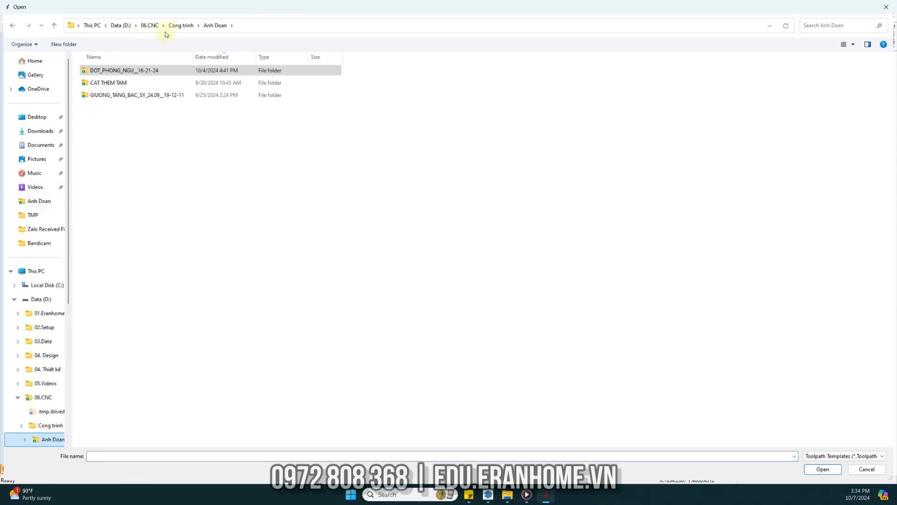
left_click(150, 26)
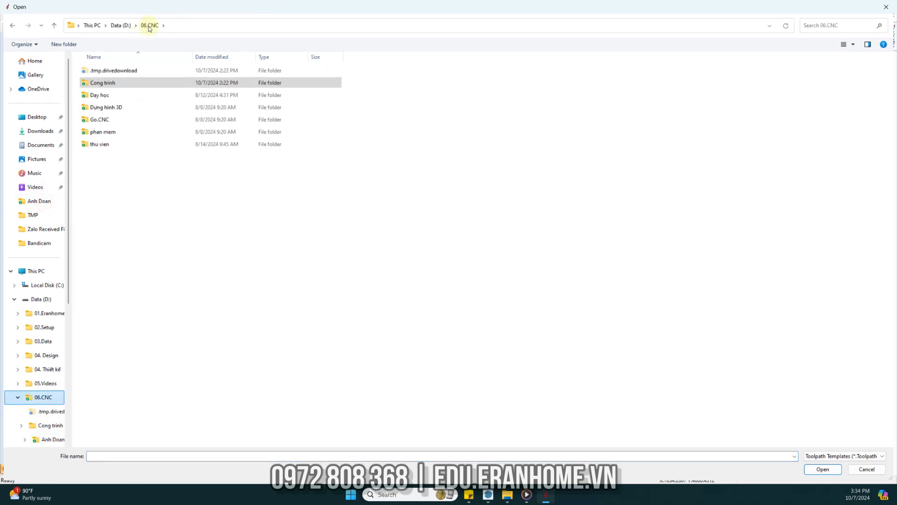
double_click(111, 133)
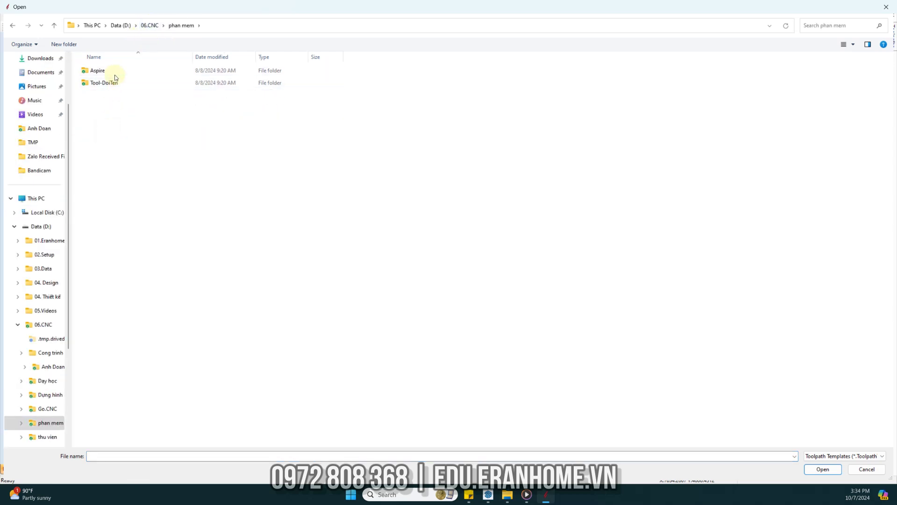
double_click(115, 74)
double_click(116, 119)
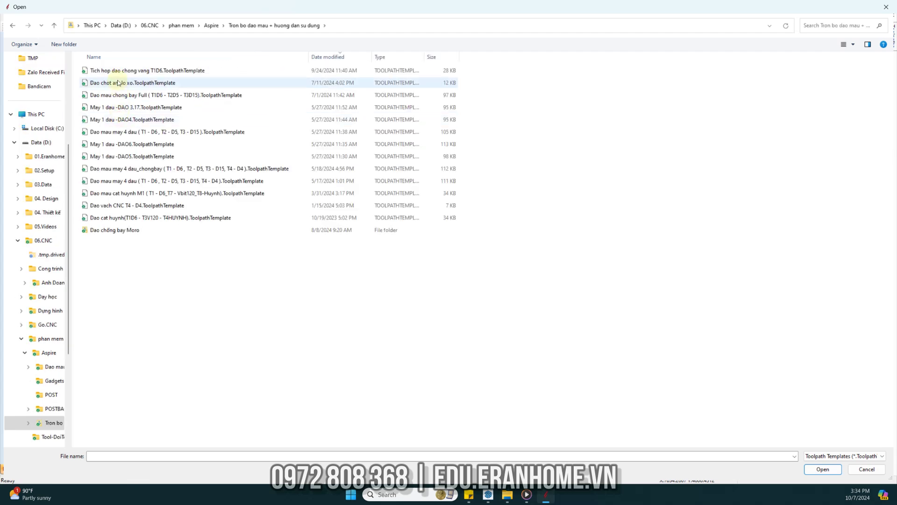
left_click(211, 25)
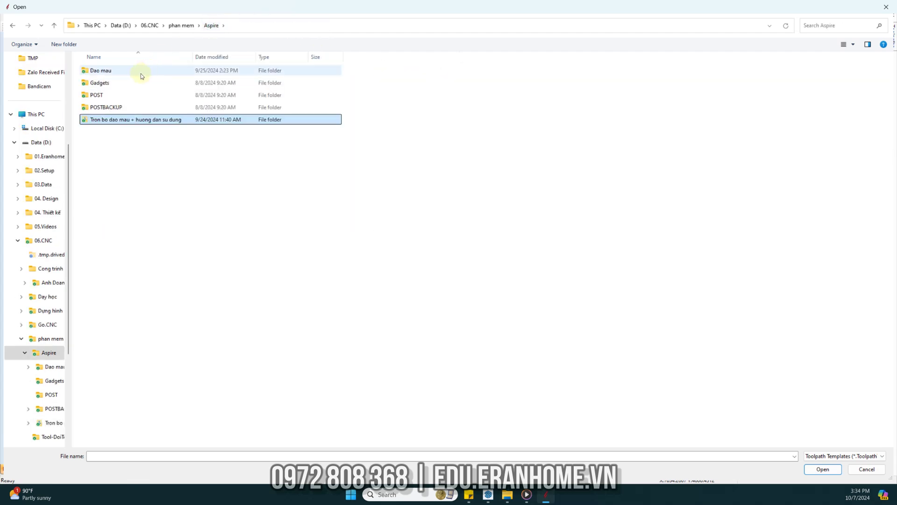
double_click(124, 72)
left_click(120, 74)
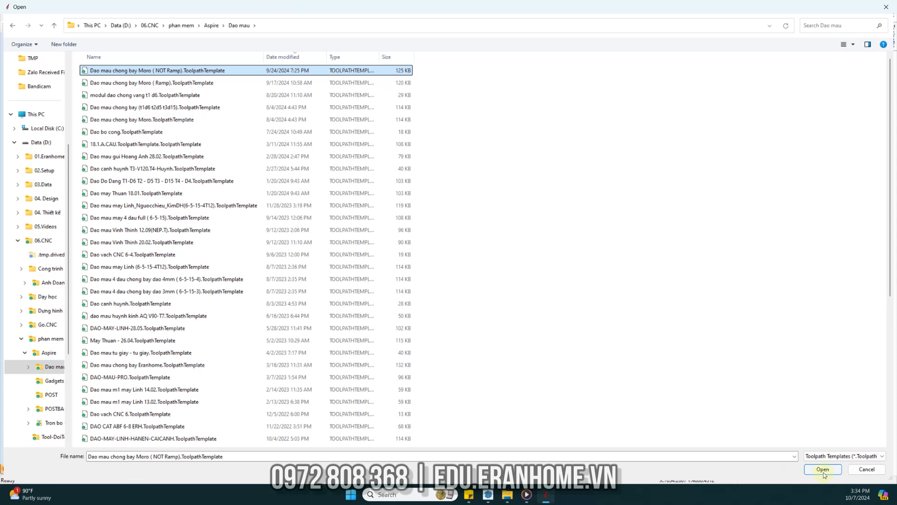
left_click(821, 472)
left_click(451, 313)
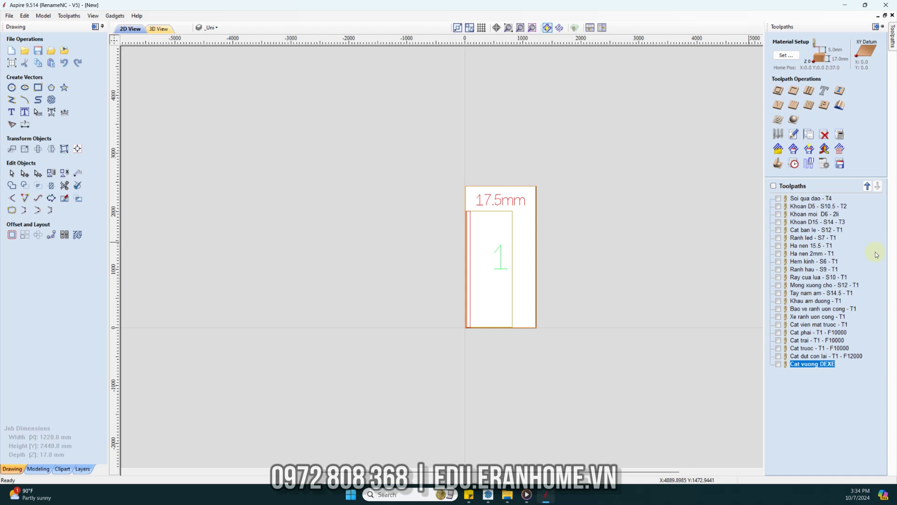
scroll(489, 210, "up", 2)
left_click(452, 214)
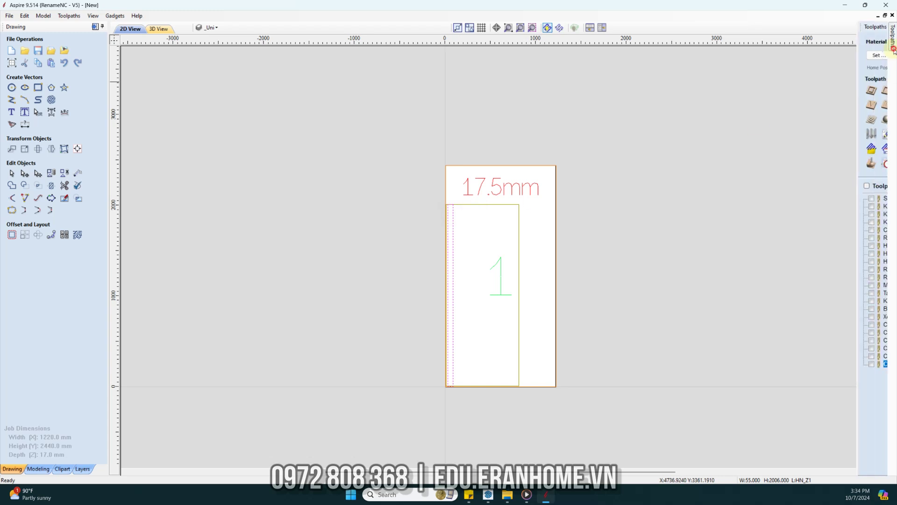
left_click(885, 26)
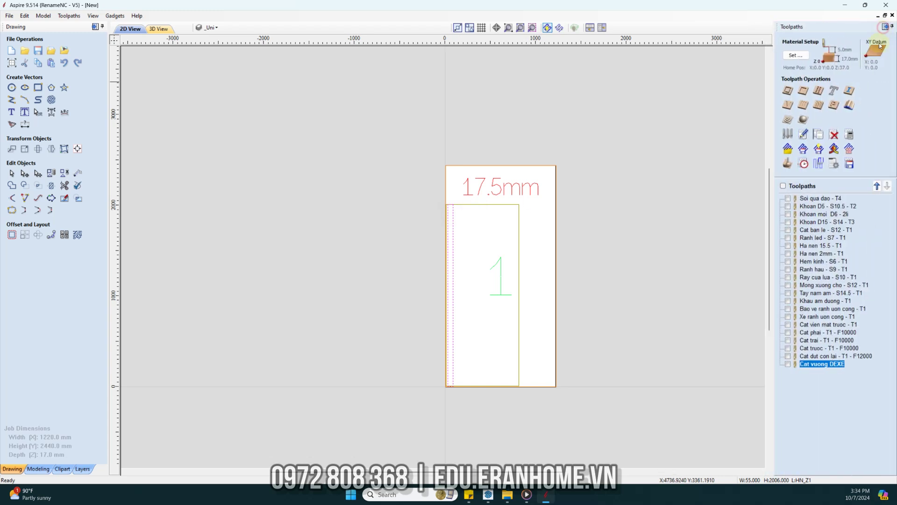
left_click(809, 238)
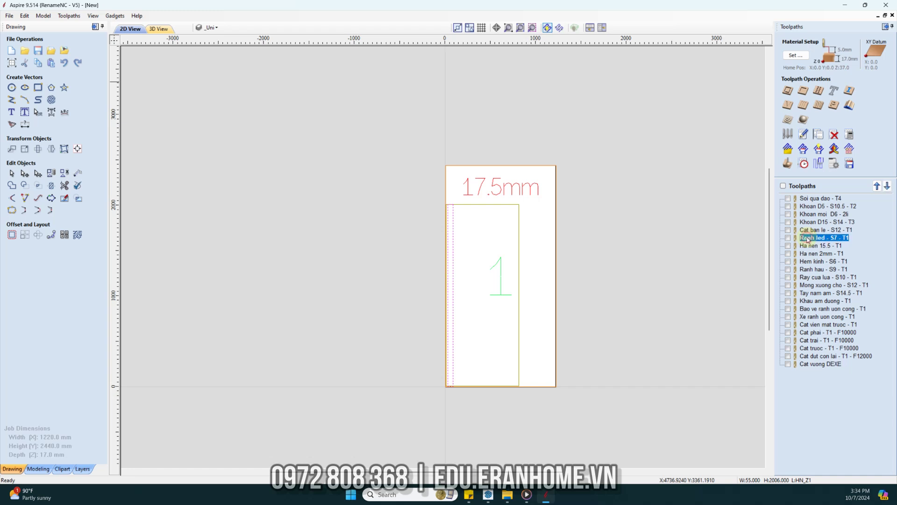
left_click(810, 247)
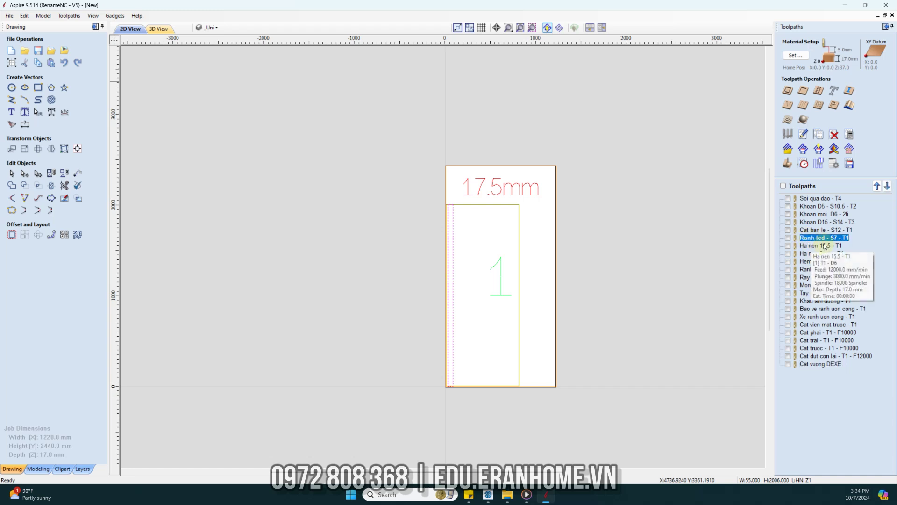
left_click(822, 254)
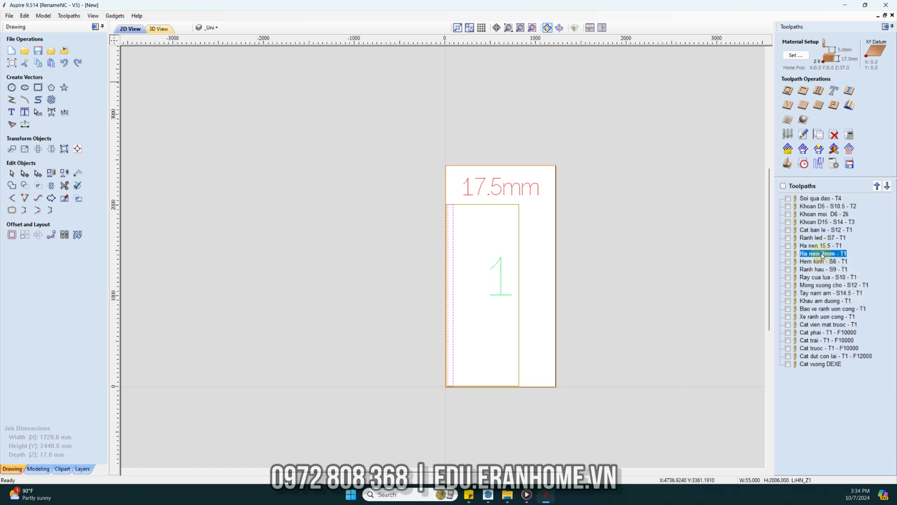
left_click(819, 262)
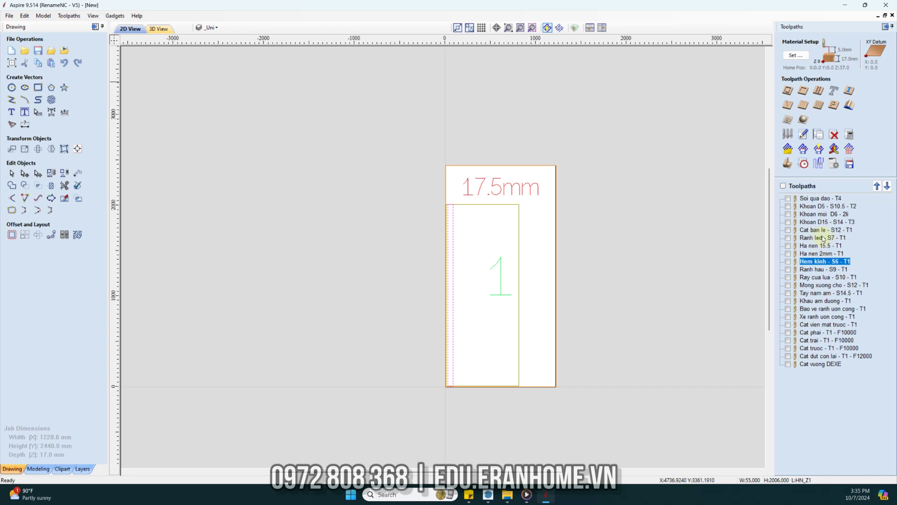
left_click(814, 239)
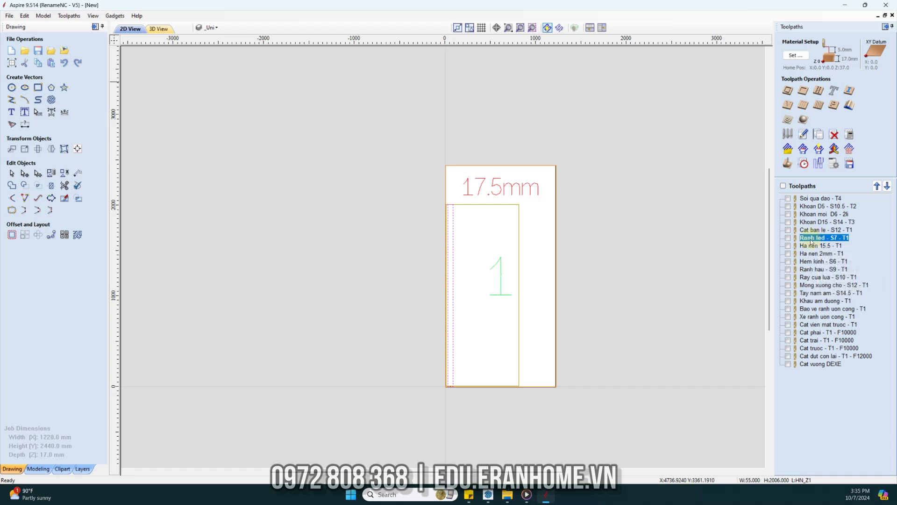
right_click(812, 242)
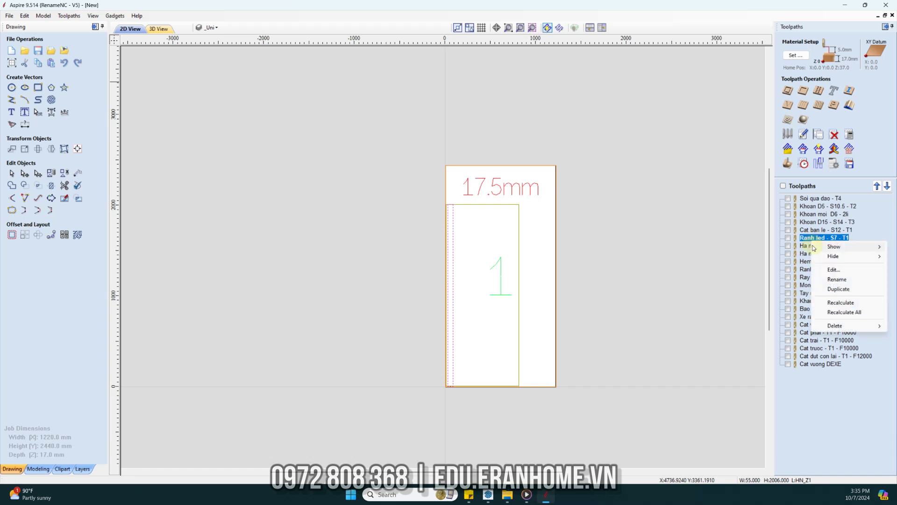
Duplicate the Ranh led - S7 - T1 toolpath.
left_click(837, 289)
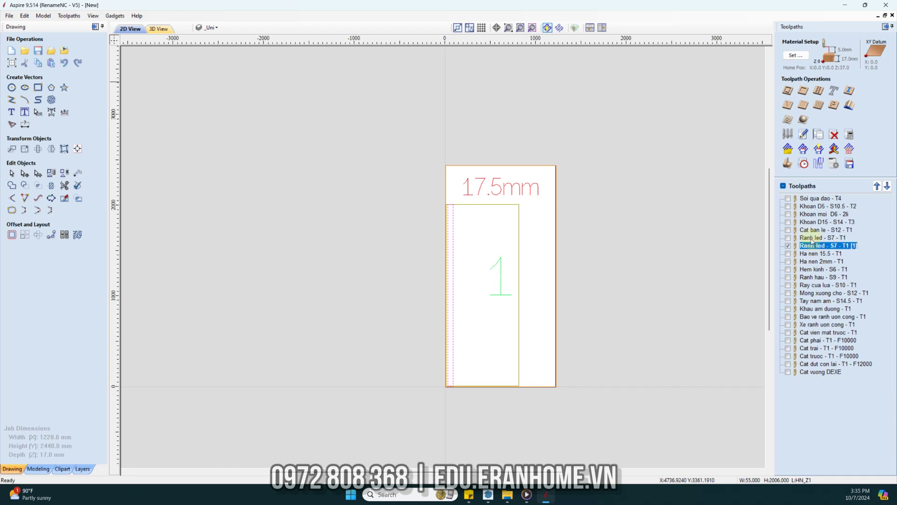
left_click(812, 239)
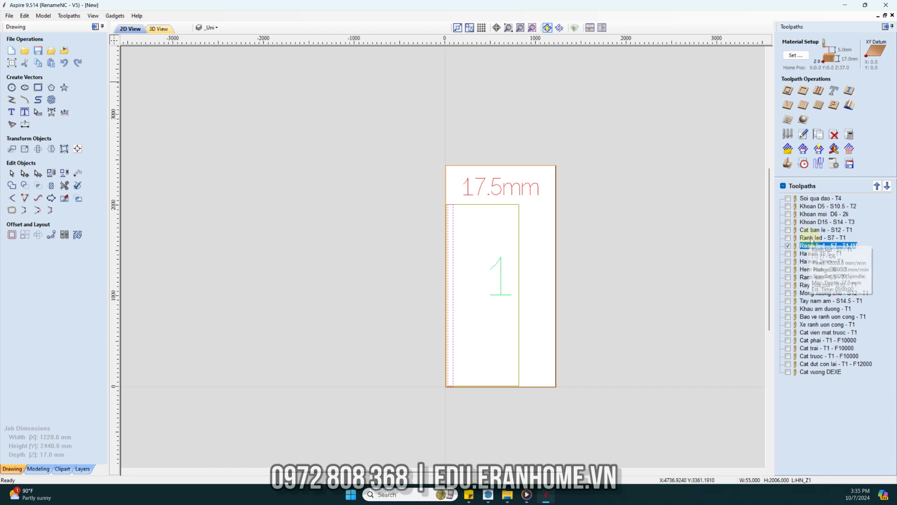
left_click(841, 247)
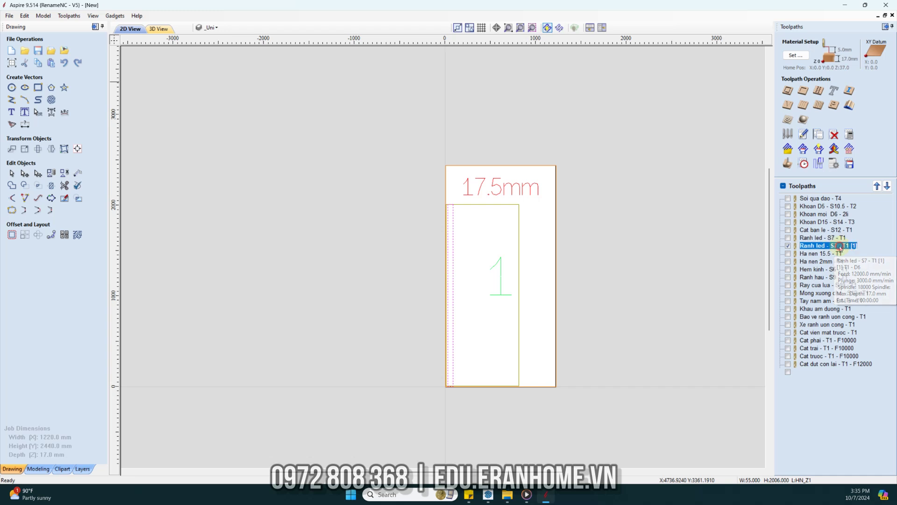
Rename the duplicated toolpath to Ha nen con 1mm.
right_click(840, 248)
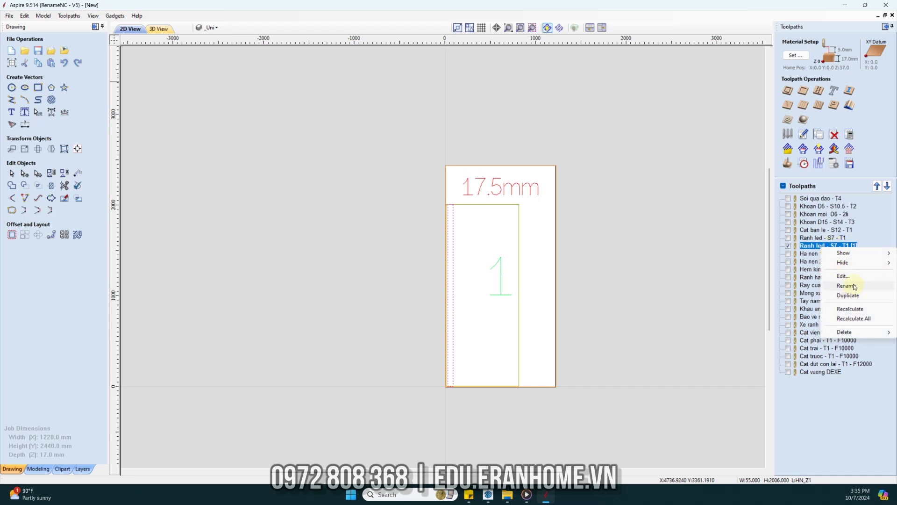
left_click(854, 287)
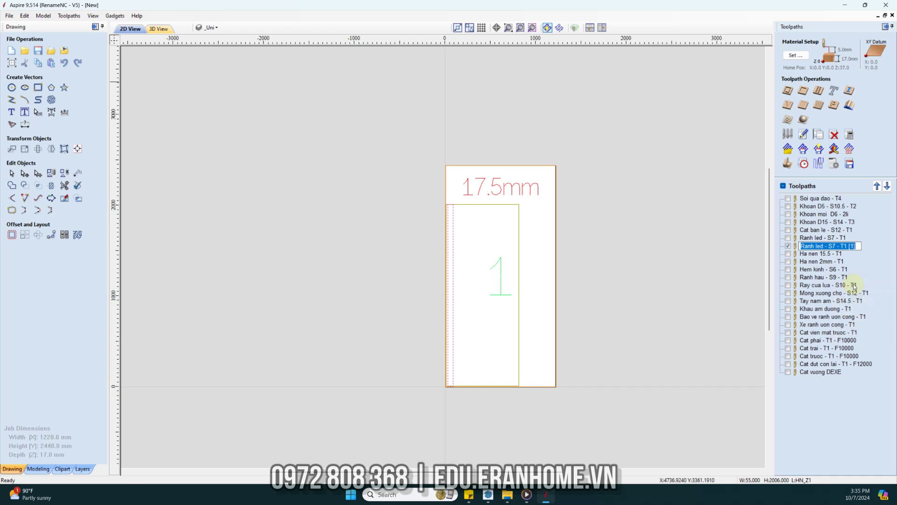
type("h")
key("Caps_Lock")
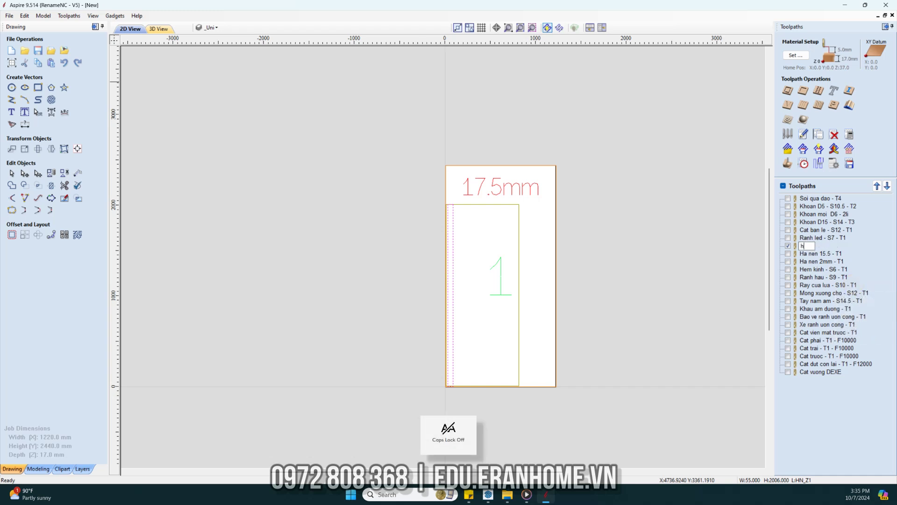
type("h")
key("Caps_Lock")
type("Ha nen")
type(" con 1mm")
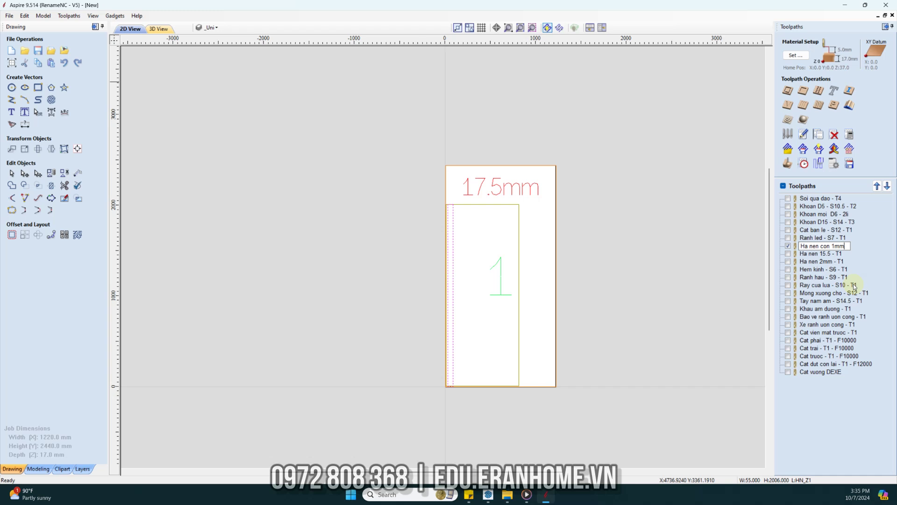
key("Return")
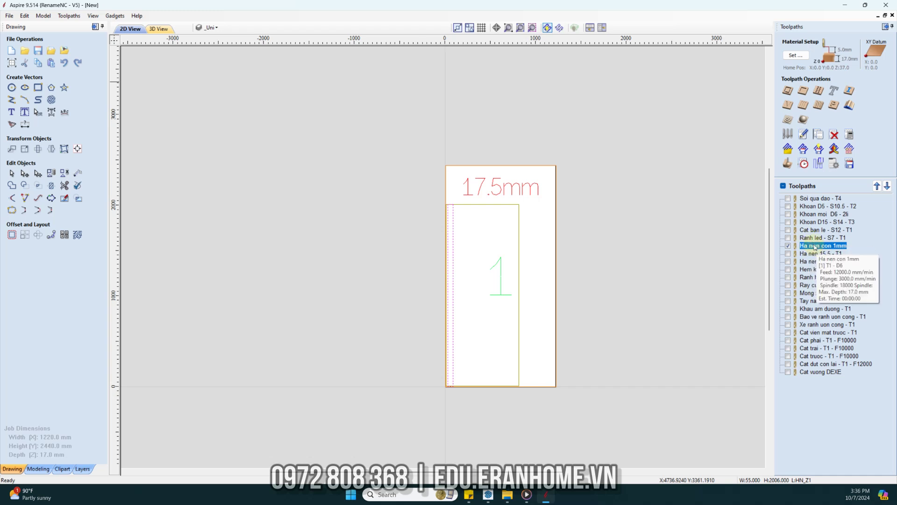
Change the Ha nen con 1mm cut depth from 16 to 2, then show the desktop with Win+D.
double_click(814, 247)
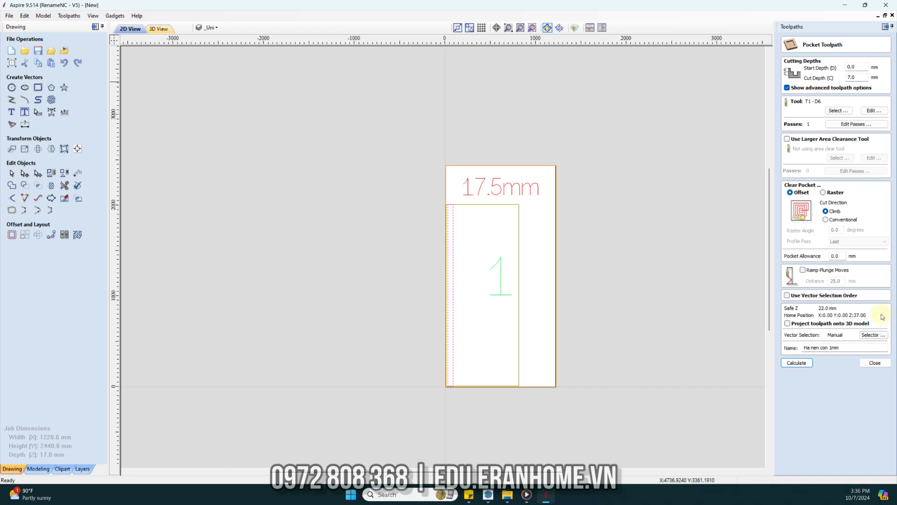
left_click_drag(858, 78, 844, 82)
type("16")
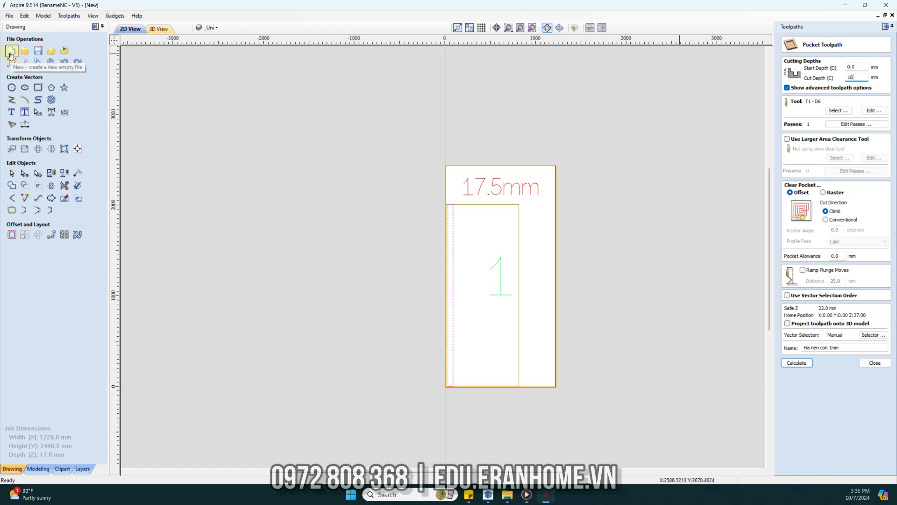
double_click(851, 78)
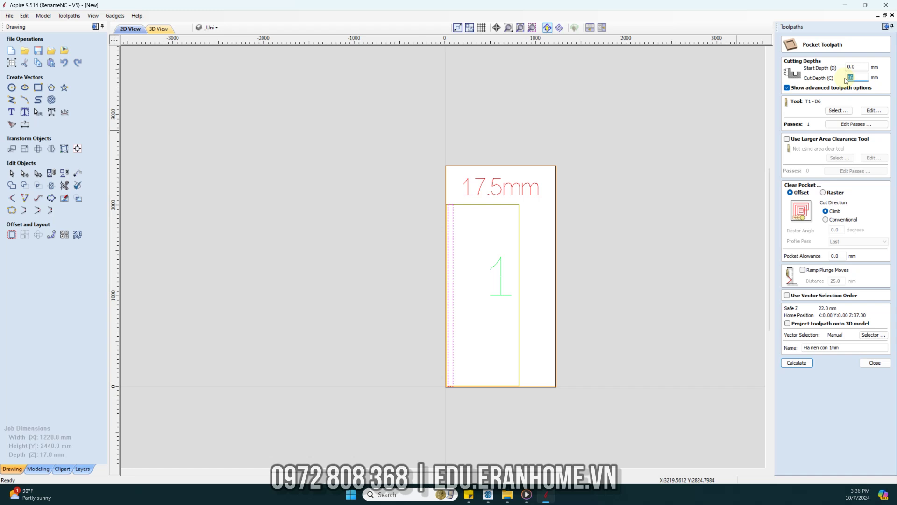
type("2")
key("super+d")
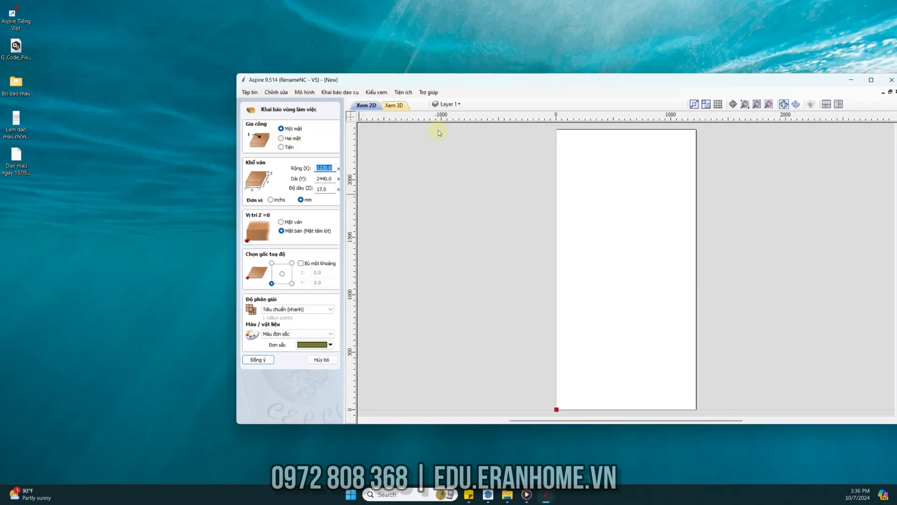
Check the second window's job size of 1220 × 2440 × 17 mm, then return to the main Aspire window.
left_click_drag(427, 87, 348, 70)
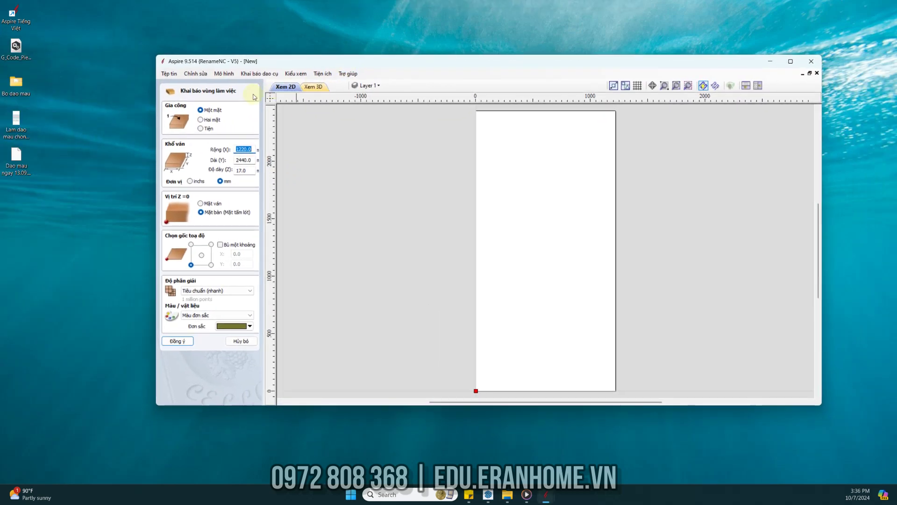
double_click(244, 160)
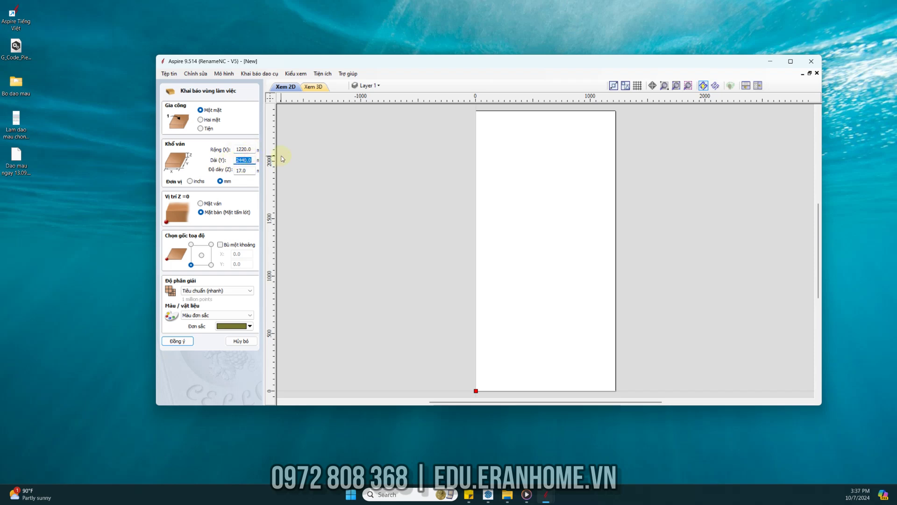
left_click(251, 149)
left_click_drag(252, 149, 229, 154)
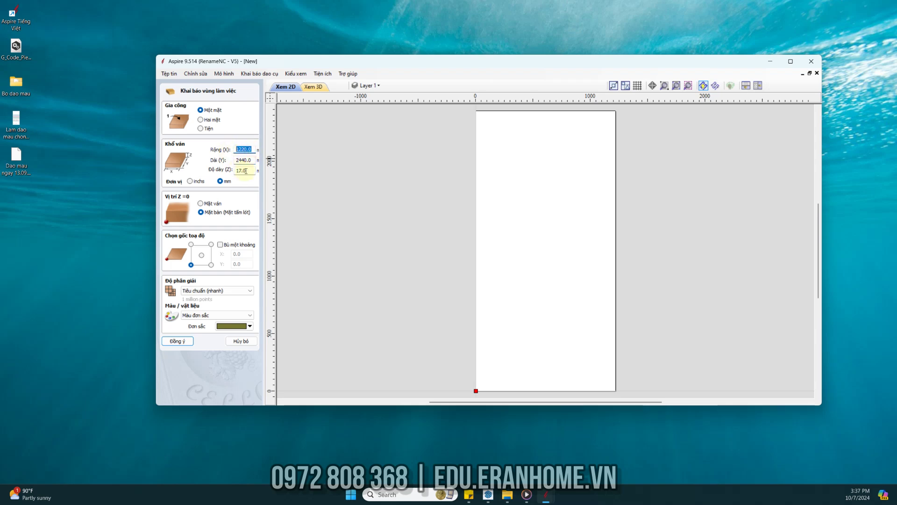
left_click_drag(250, 171, 219, 177)
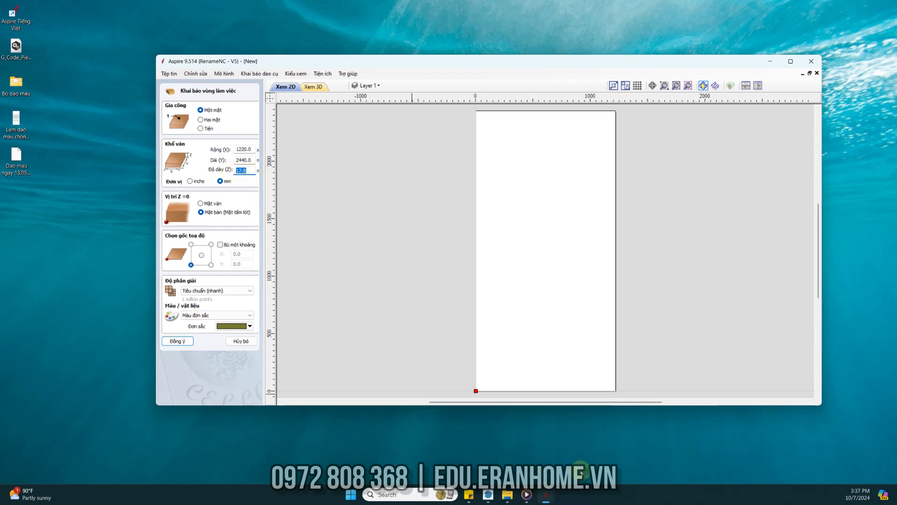
mouse_move(544, 494)
left_click(503, 446)
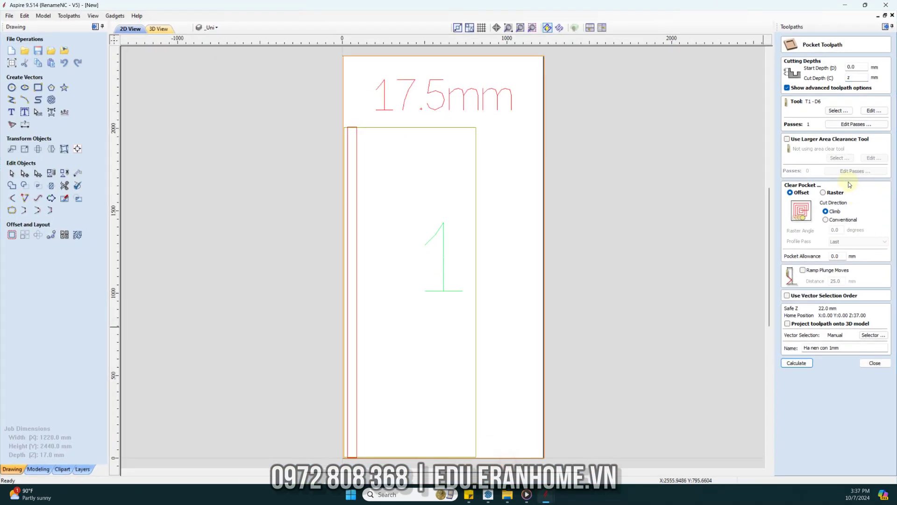
Edit the Ha nen con 1mm pocket's cut depth field to read z-1.
double_click(851, 77)
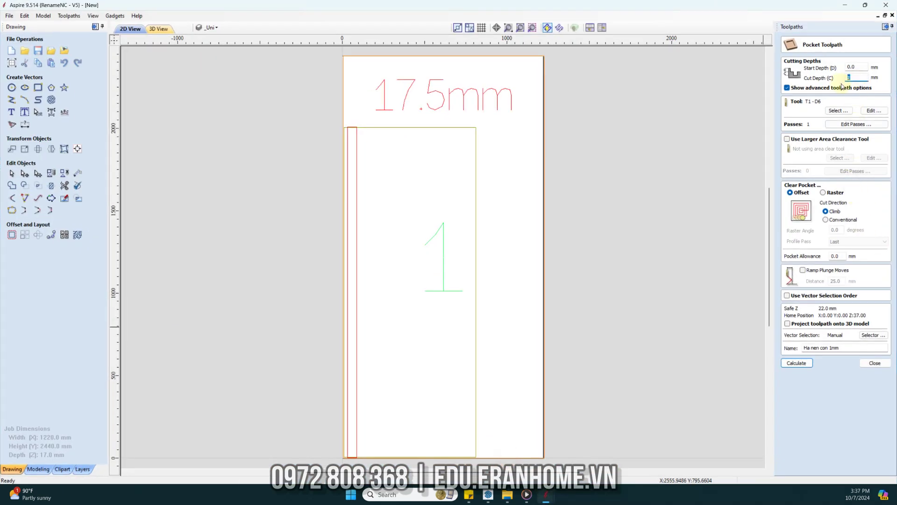
type("-1")
key("BackSpace")
type("1")
Use the Vector Selector to pick vectors on layer HN_Z1 only, then bring SketchUp forward.
left_click(873, 336)
scroll(485, 295, "down", 1)
scroll(485, 295, "down", 1)
scroll(485, 295, "down", 1)
left_click(469, 282)
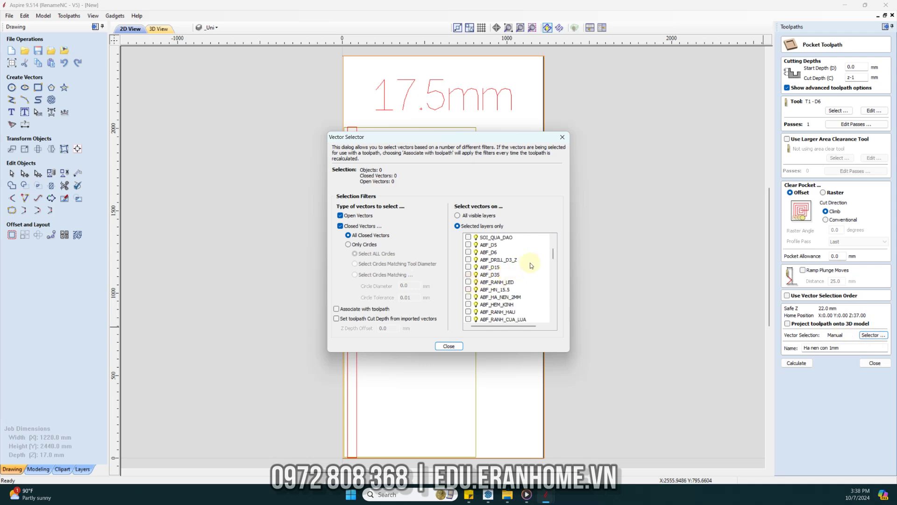
mouse_move(553, 252)
left_mouse_down()
mouse_move(553, 277)
mouse_move(551, 242)
left_mouse_up()
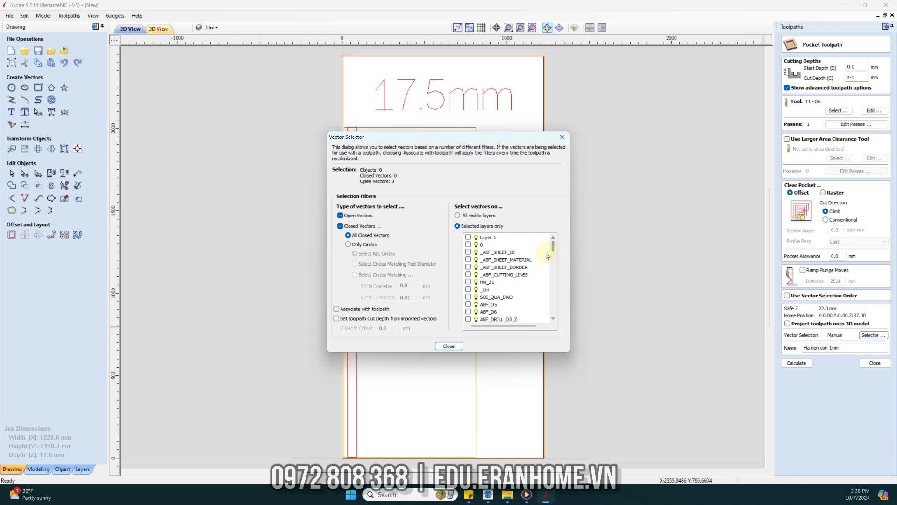
left_click(553, 249)
left_click(468, 282)
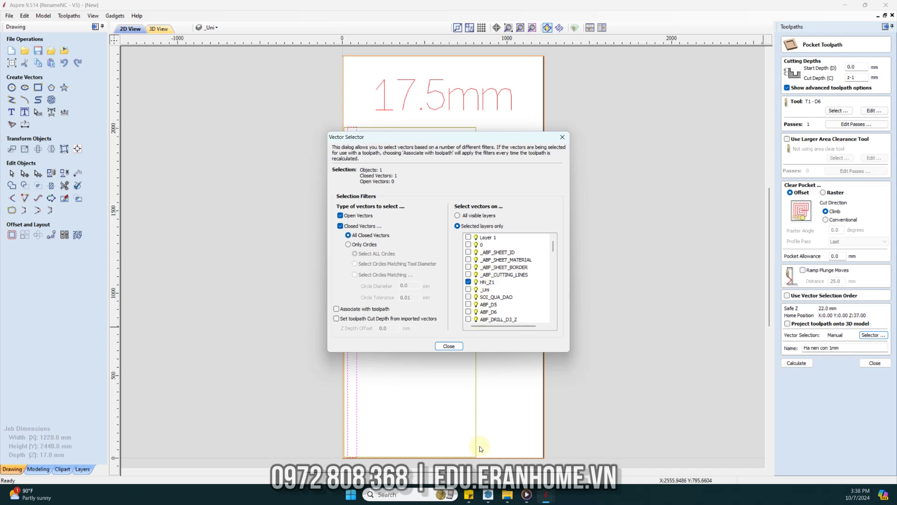
left_click(488, 494)
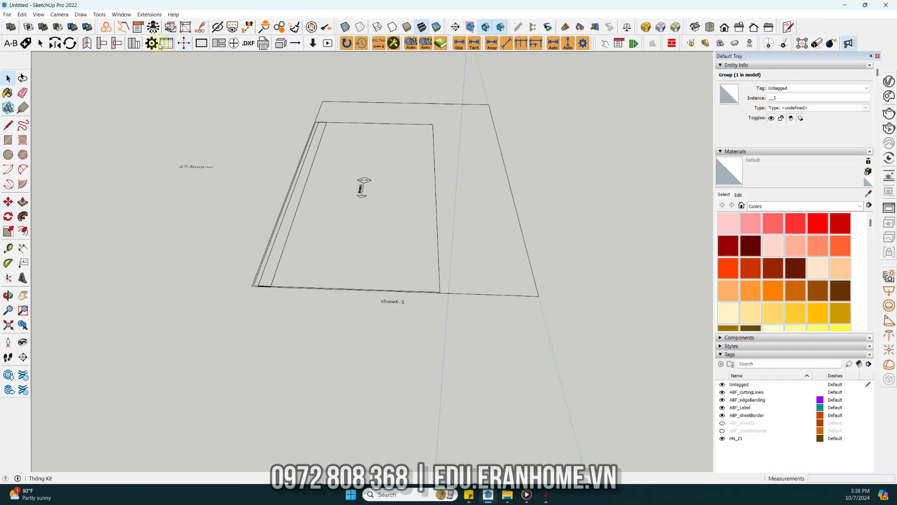
Verify in the chinh.tv91 plugin that the HẠ NỀN CÒN 1MM profile uses layer HN_Z1.
left_click(151, 43)
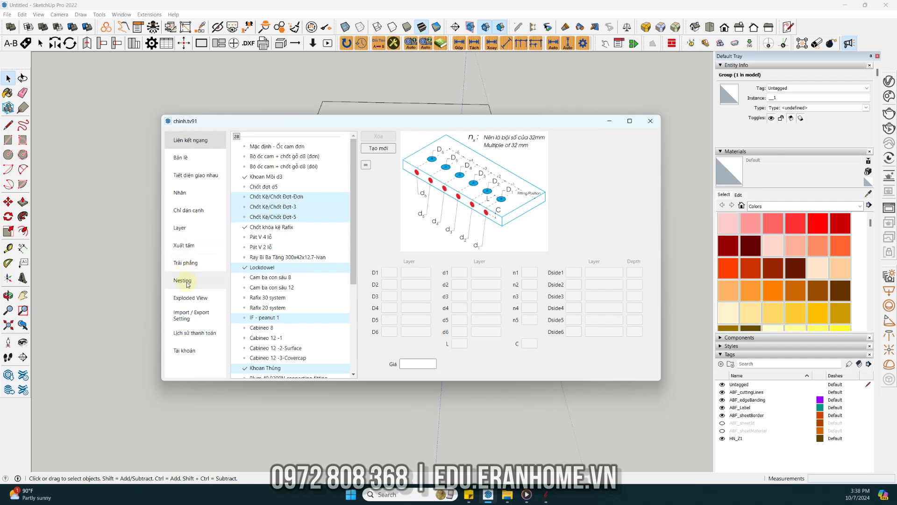
left_click(187, 282)
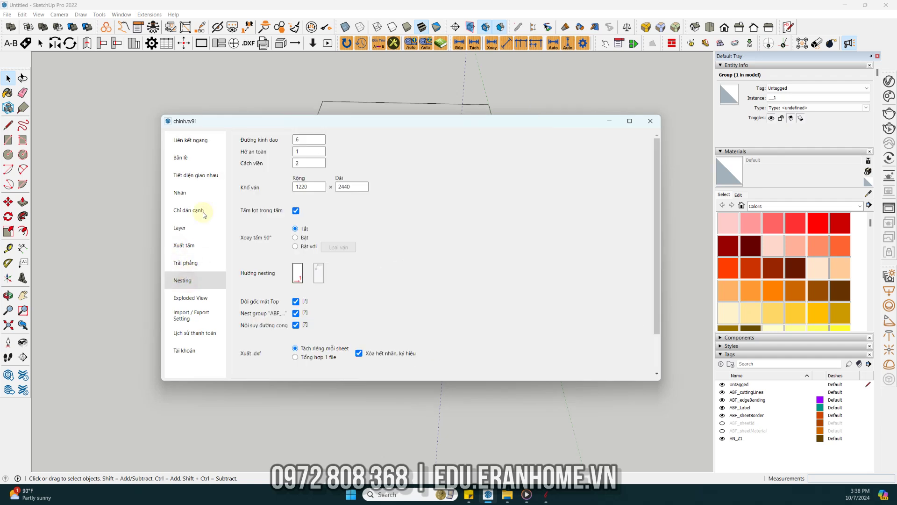
left_click(197, 175)
scroll(296, 314, "down", 2)
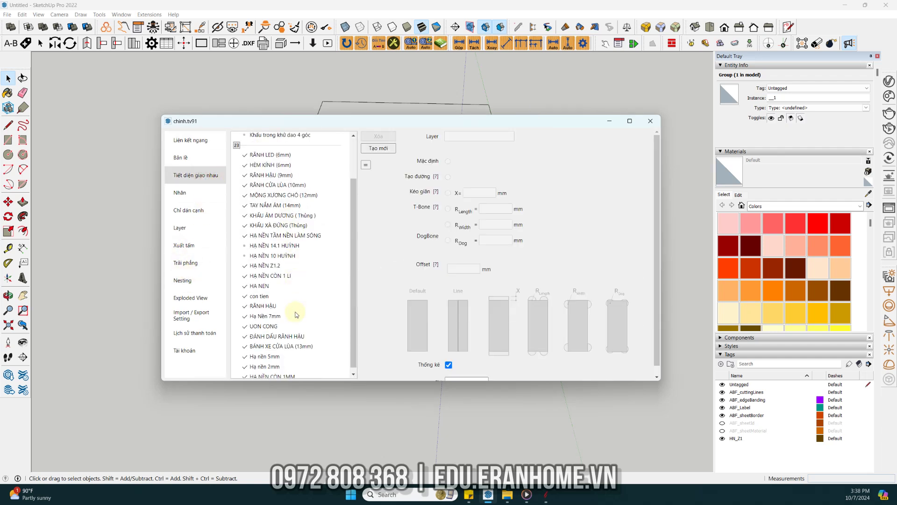
left_click(264, 372)
double_click(469, 137)
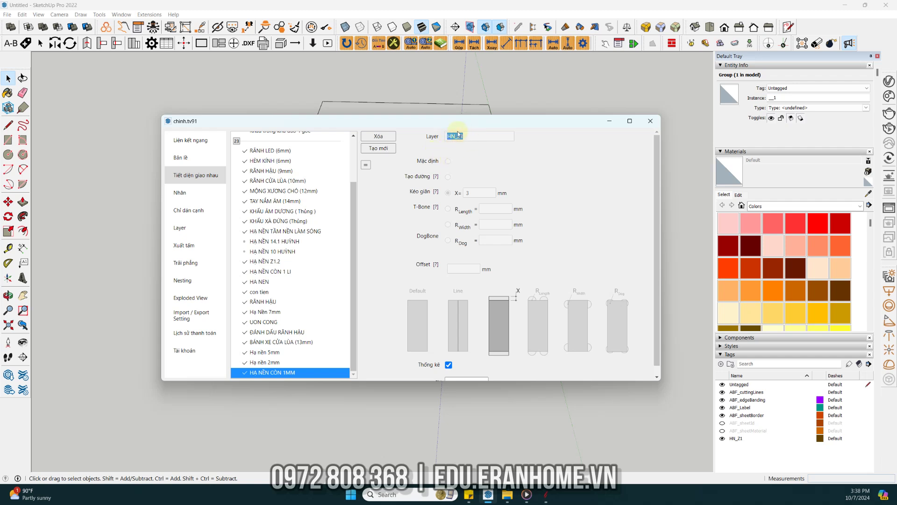
left_click(546, 494)
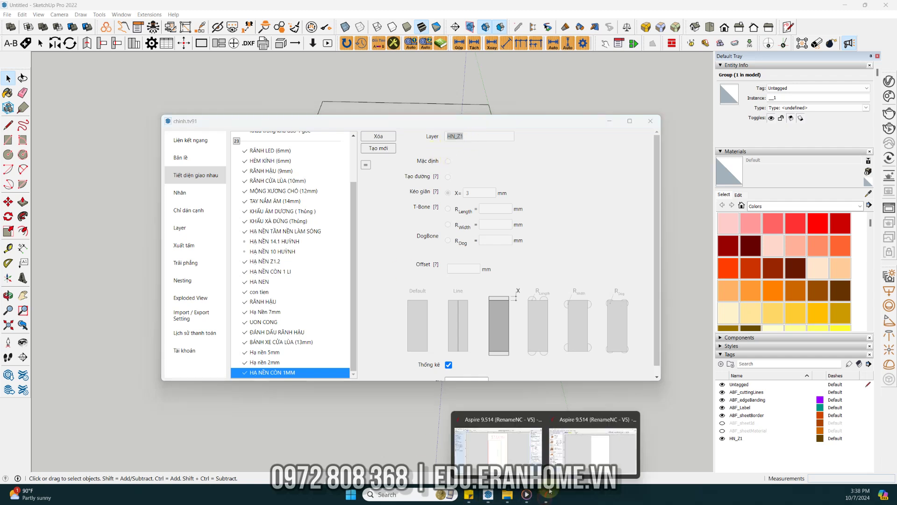
left_click(596, 436)
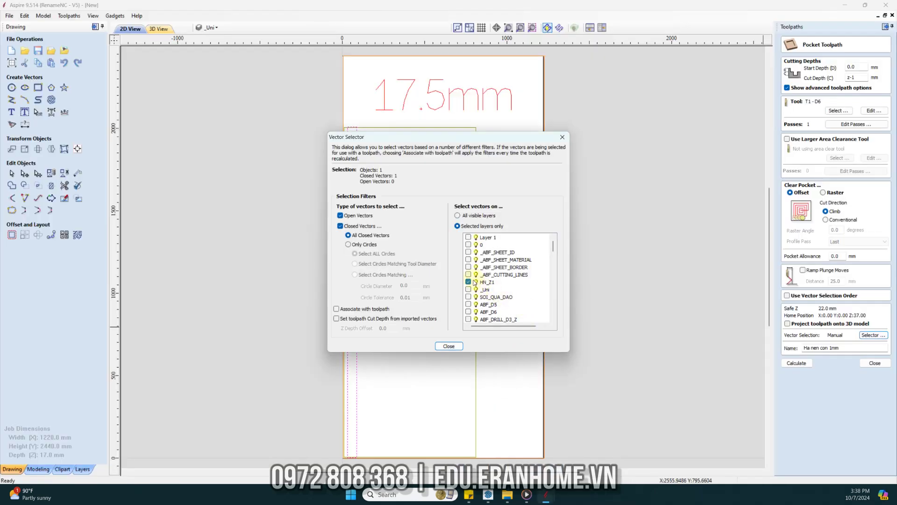
Calculate the Ha nen con 1mm pocket toolpath with the layer selection associated to it.
left_click(337, 311)
left_click(449, 346)
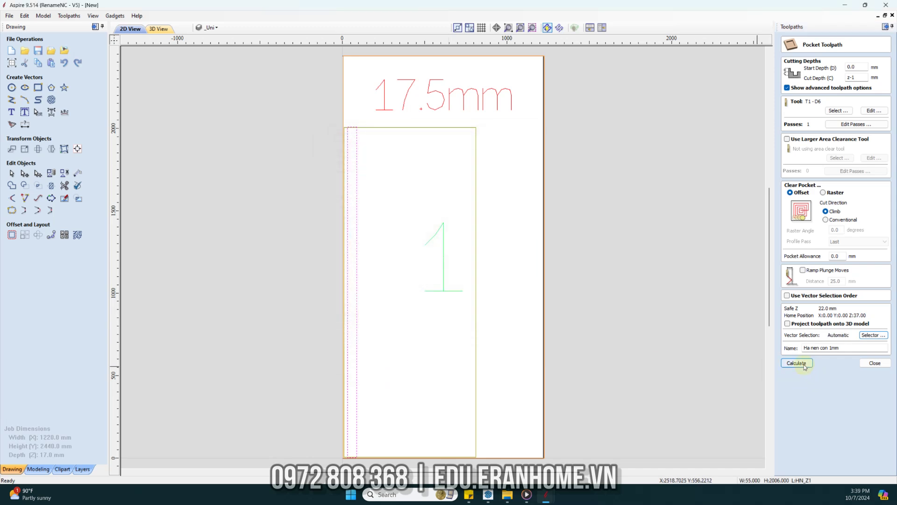
left_click(796, 363)
scroll(347, 126, "up", 2)
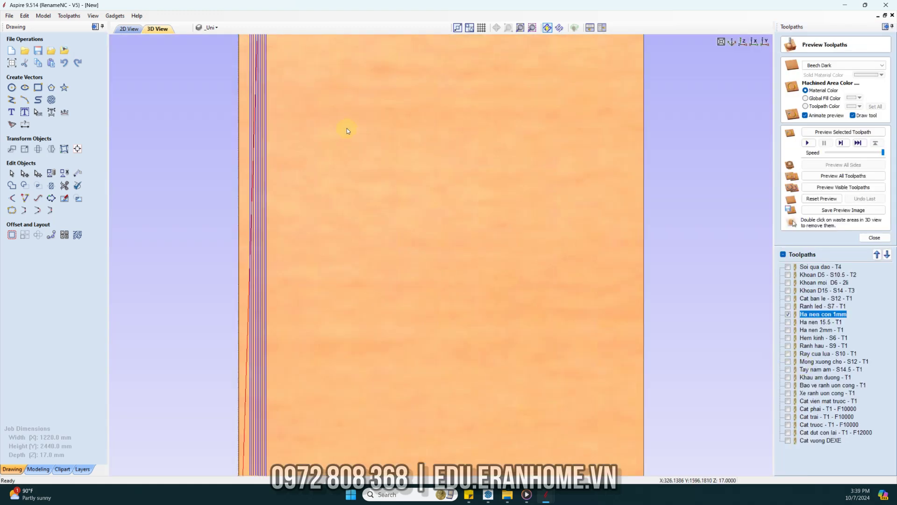
scroll(282, 160, "down", 2)
Inspect the pocket passes in 2D view, then make all toolpaths visible and close the preview.
left_click(129, 29)
scroll(340, 116, "up", 2)
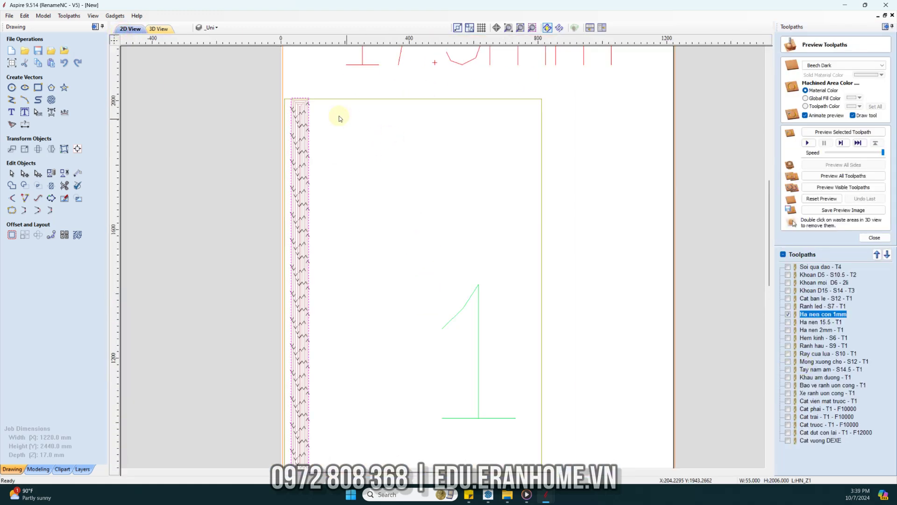
scroll(318, 112, "up", 2)
scroll(311, 125, "up", 2)
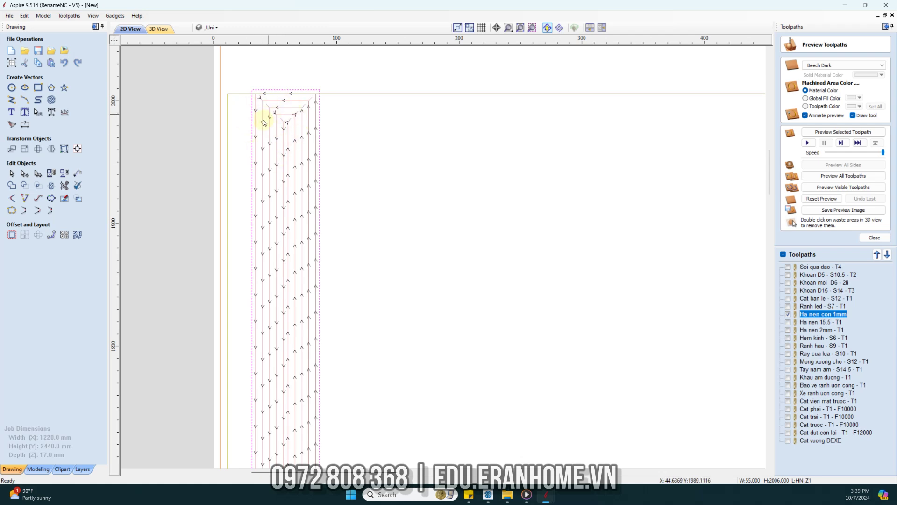
scroll(260, 124, "down", 2)
scroll(265, 142, "down", 2)
scroll(298, 198, "down", 1)
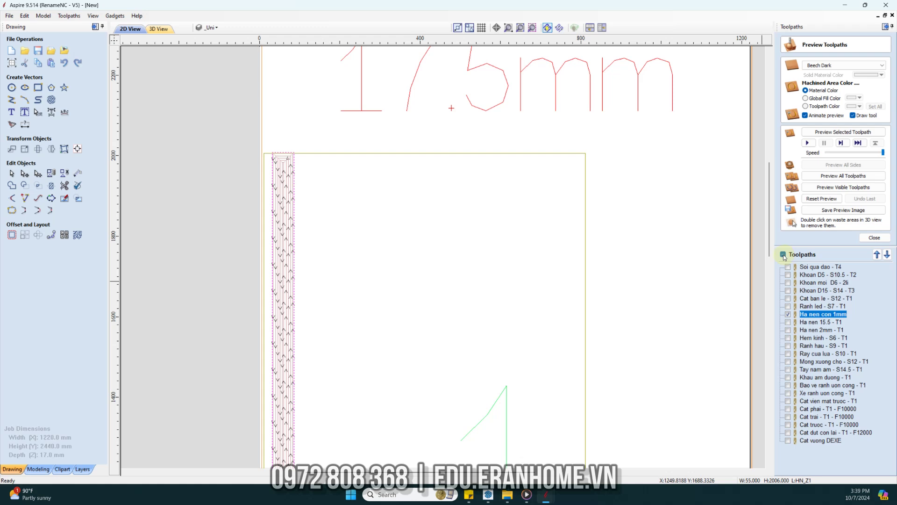
left_click(783, 254)
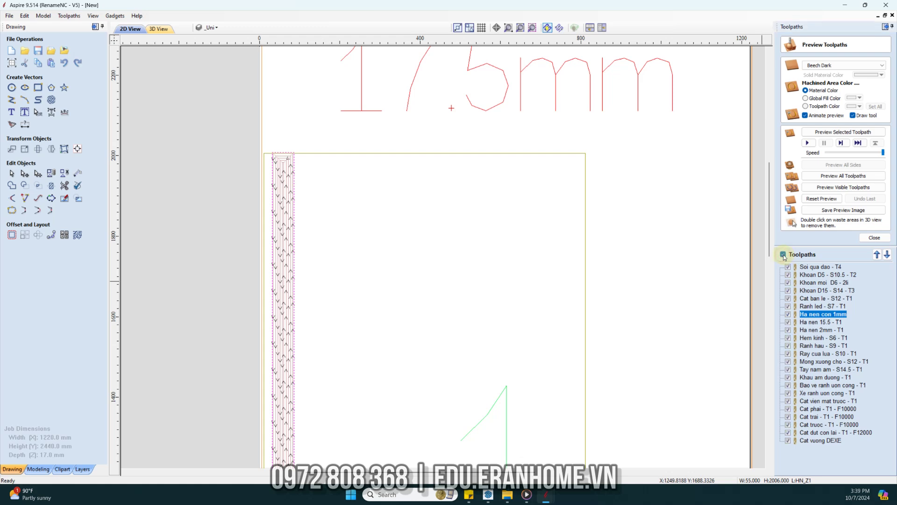
left_click(872, 239)
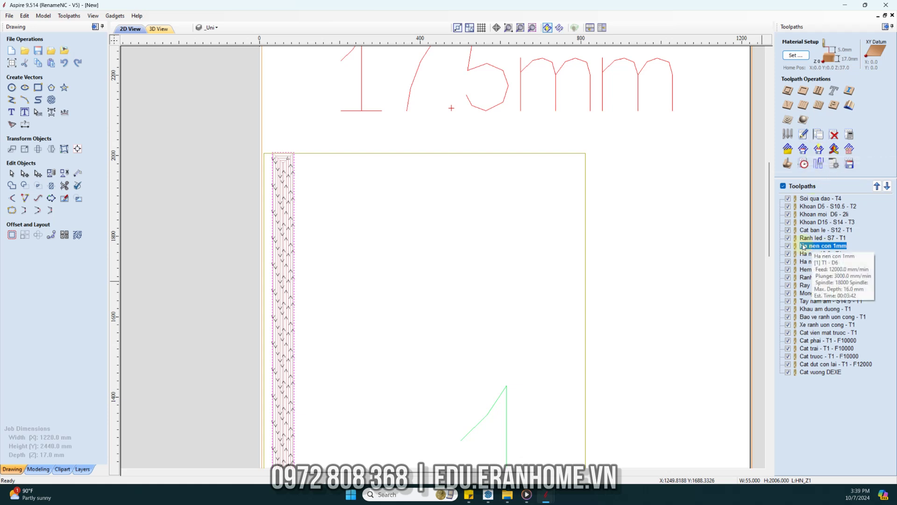
Save all visible toolpaths over the 'Dao mau chong bay Moro ( NOT Ramp)' template, confirming replacement.
mouse_move(825, 246)
left_click(819, 149)
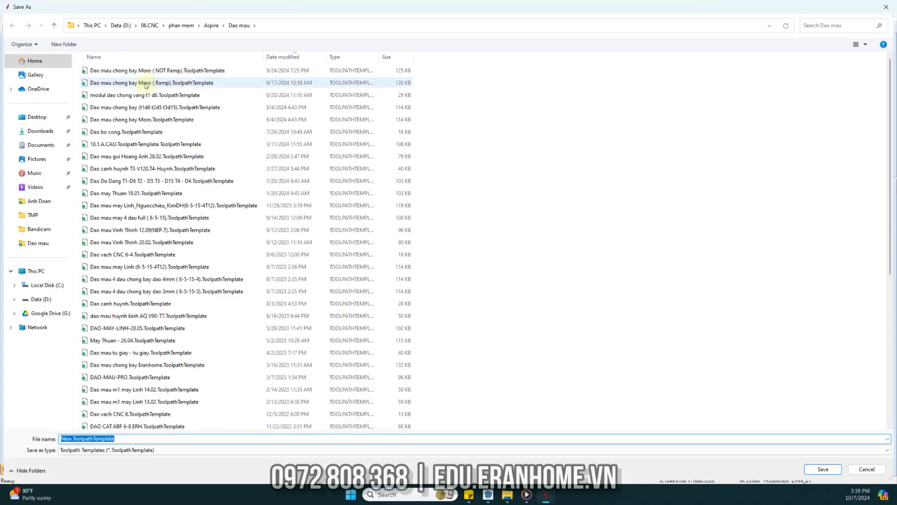
left_click(148, 70)
left_click(832, 471)
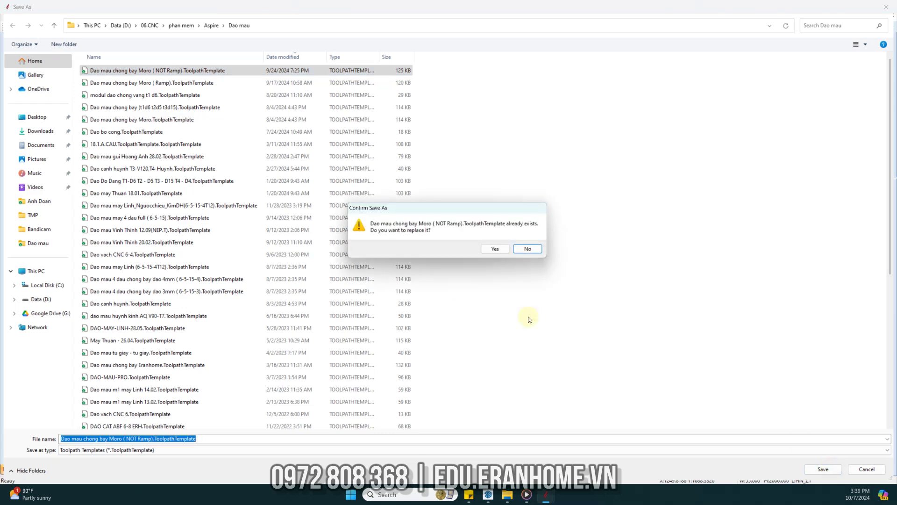
left_click(489, 250)
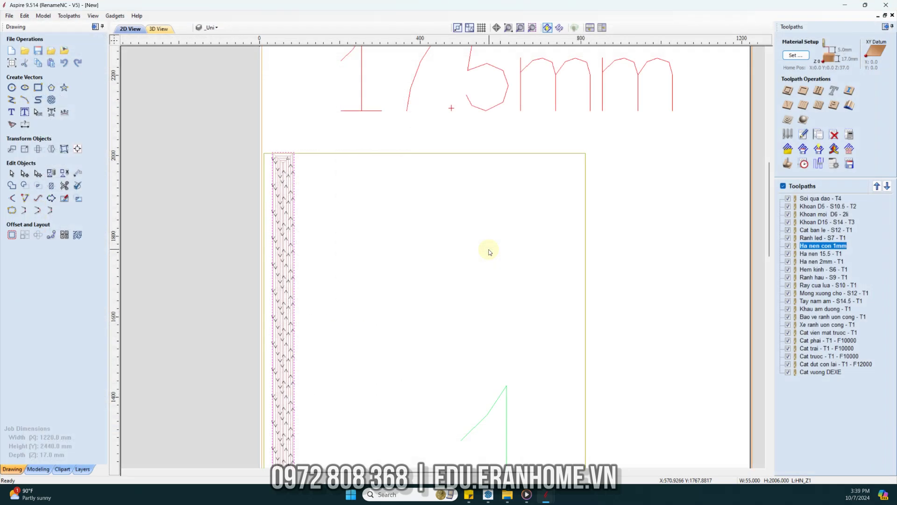
scroll(400, 336, "down", 2)
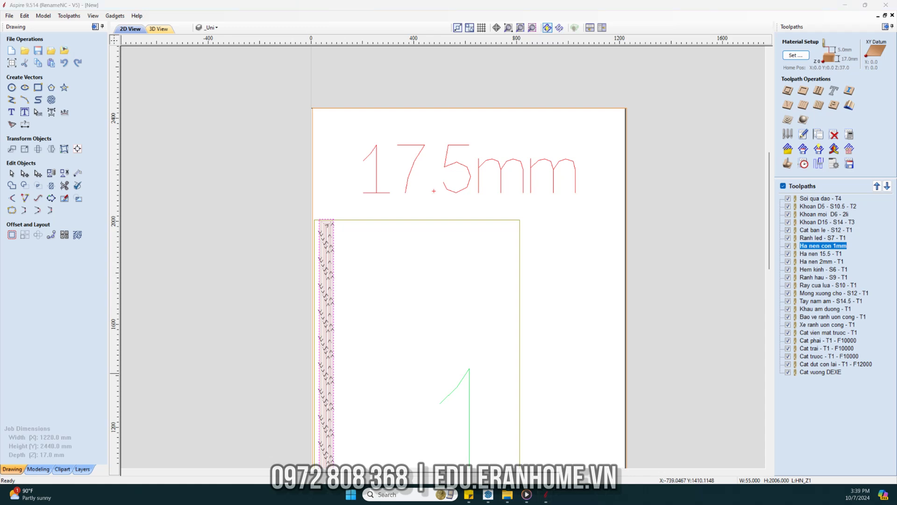
Switch back to SketchUp, minimise the chinh.tv91 dialog, and orbit the nested grooved panel.
key("alt+Tab")
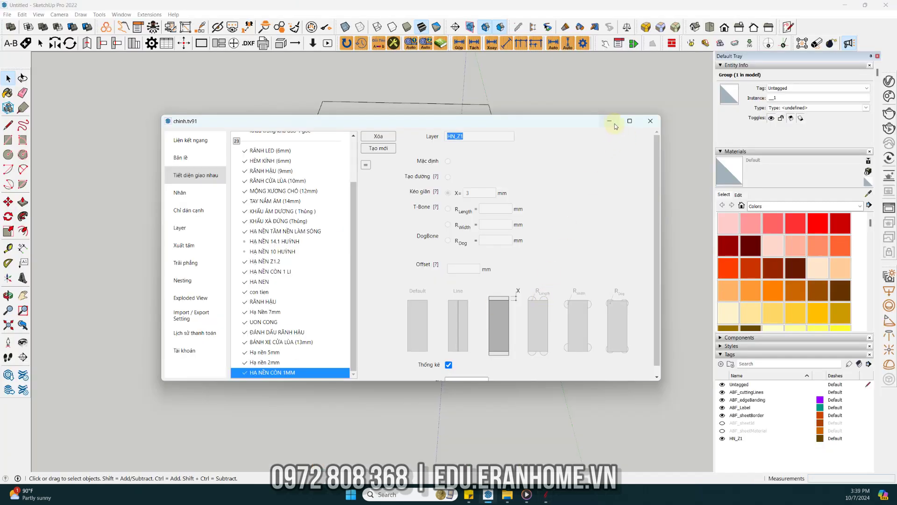
left_click(610, 121)
mouse_move(421, 235)
middle_mouse_down()
mouse_move(331, 293)
mouse_move(311, 265)
middle_mouse_up()
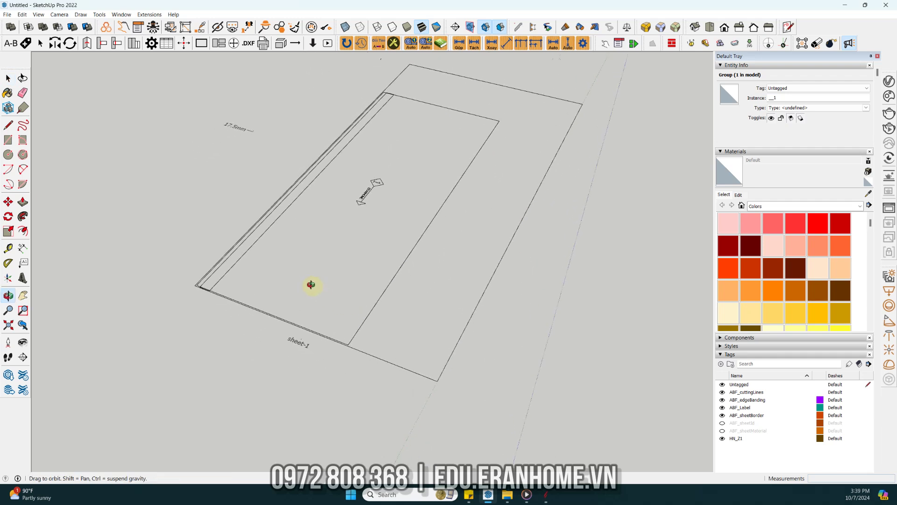